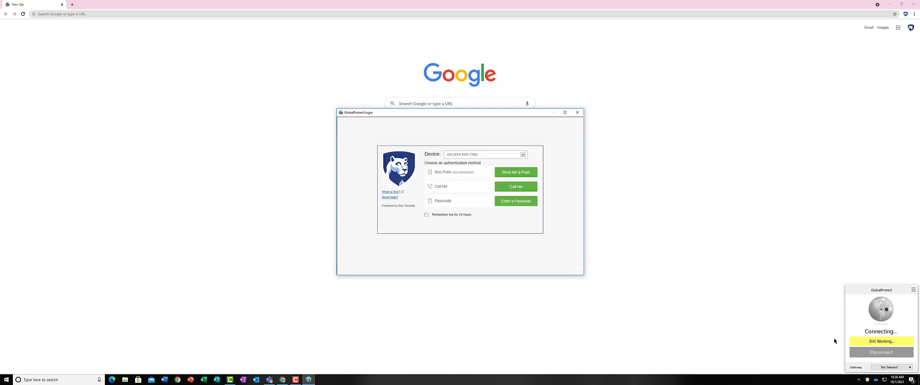
# Authenticate the GlobalProtect VPN connection with a Duo Push, then dismiss the gateway notification and the connection status window.
pyautogui.click(524, 170)
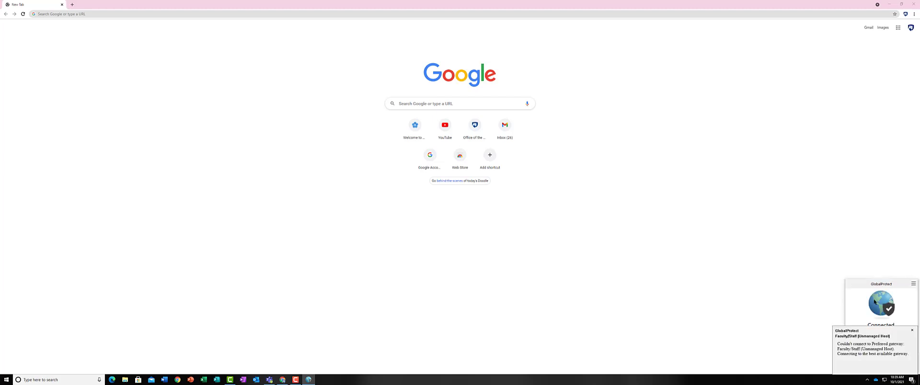
pyautogui.click(913, 331)
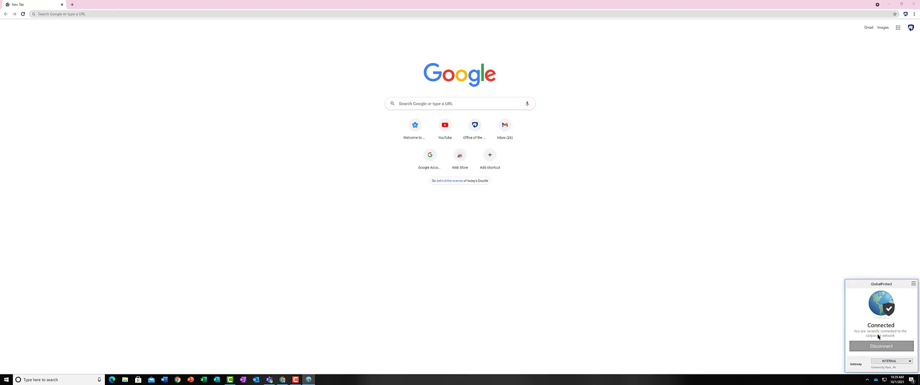
pyautogui.click(878, 236)
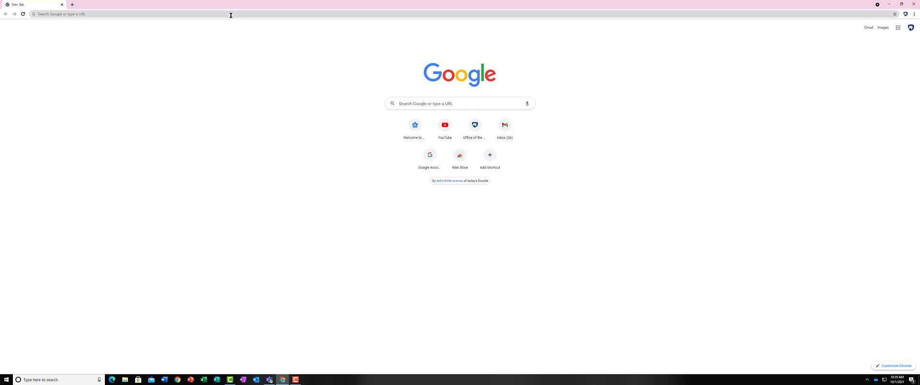
# Open maximo.opp.psu.edu/maximo in the browser and sign in with the prefilled credentials.
pyautogui.click(167, 14)
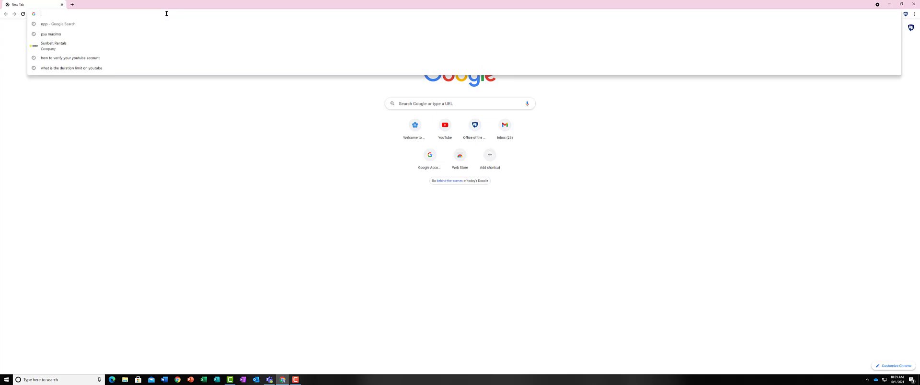
pyautogui.write('maxio')
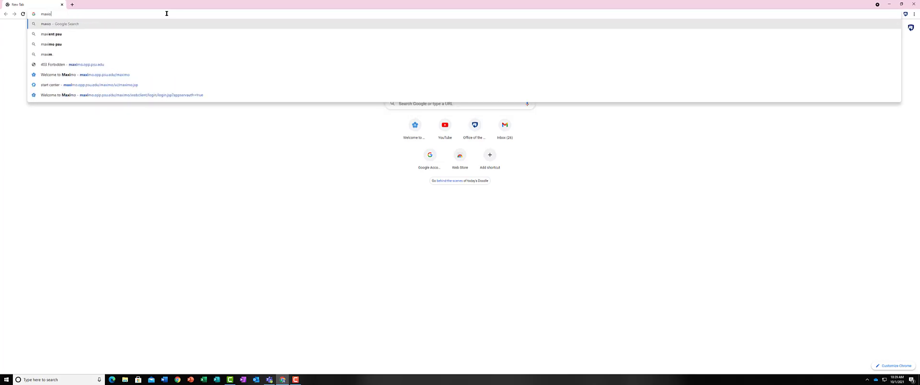
pyautogui.press('BackSpace')
pyautogui.write('mo.')
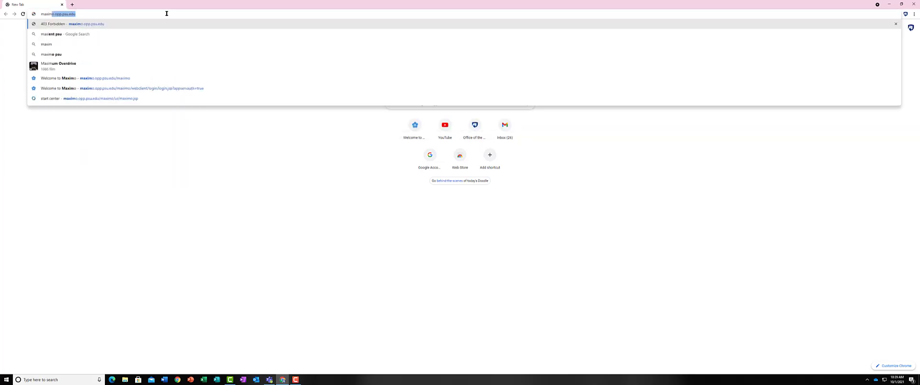
pyautogui.write('opp')
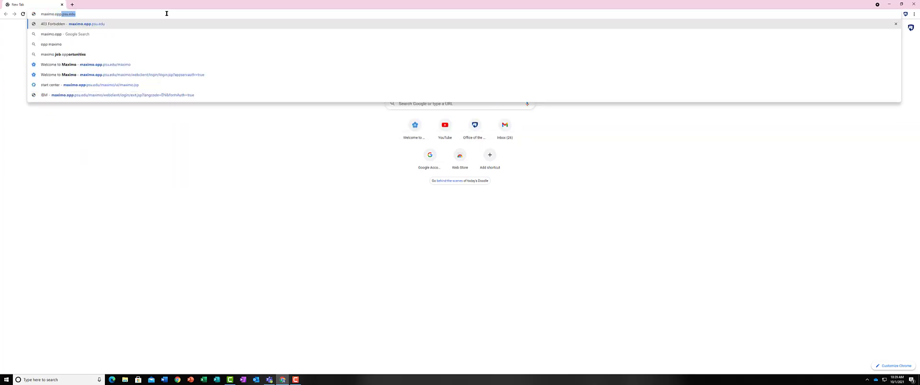
pyautogui.write('.psu')
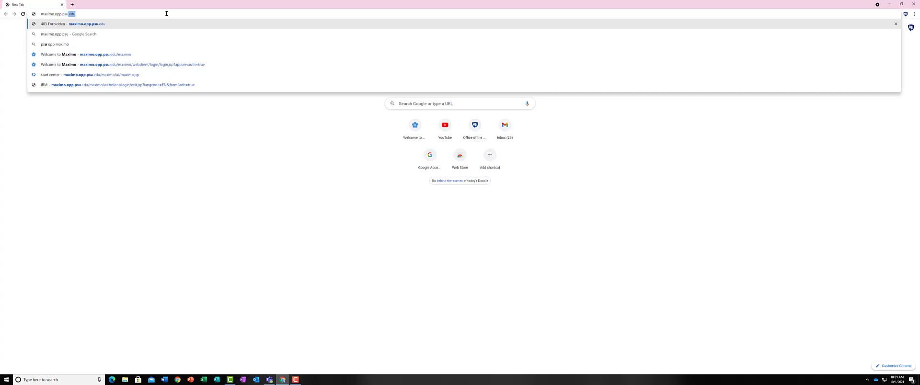
pyautogui.write('.edu')
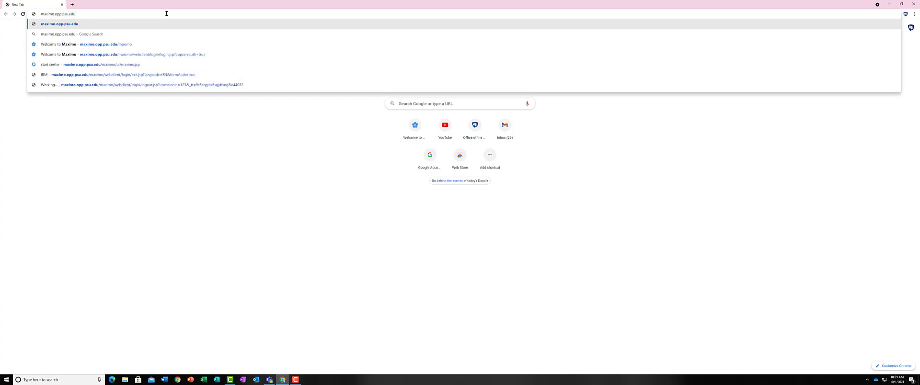
pyautogui.write('/maximo')
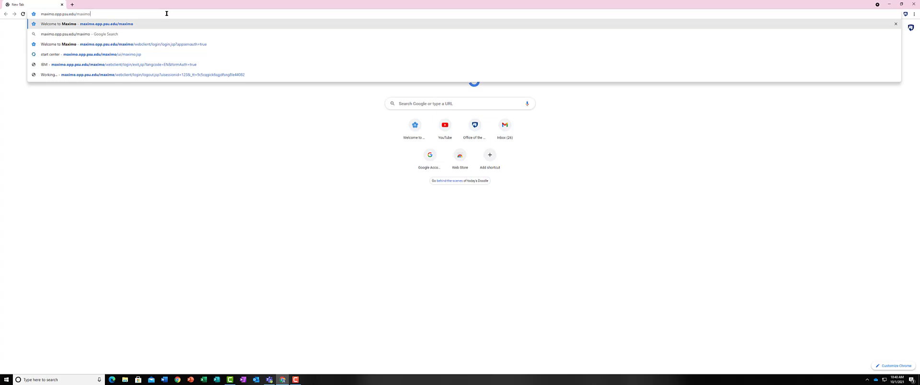
pyautogui.press('Return')
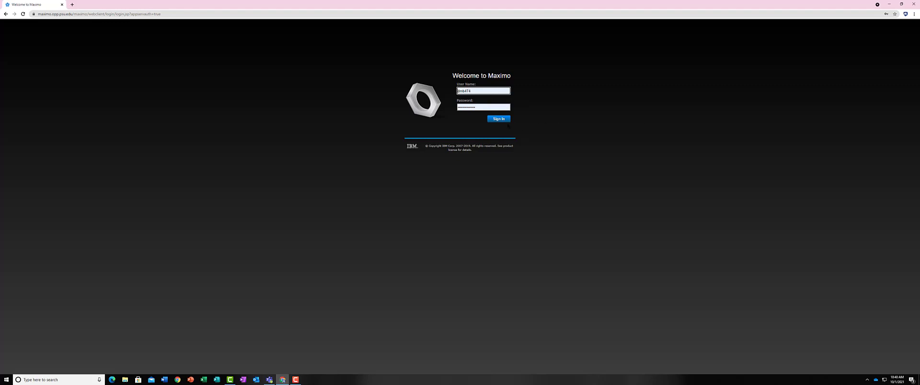
pyautogui.click(501, 120)
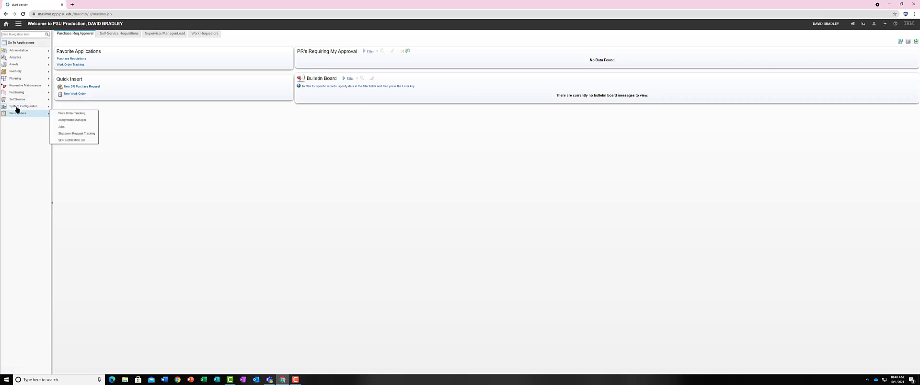
# Start a new desktop requisition from the Self Service applications.
pyautogui.moveTo(16, 53)
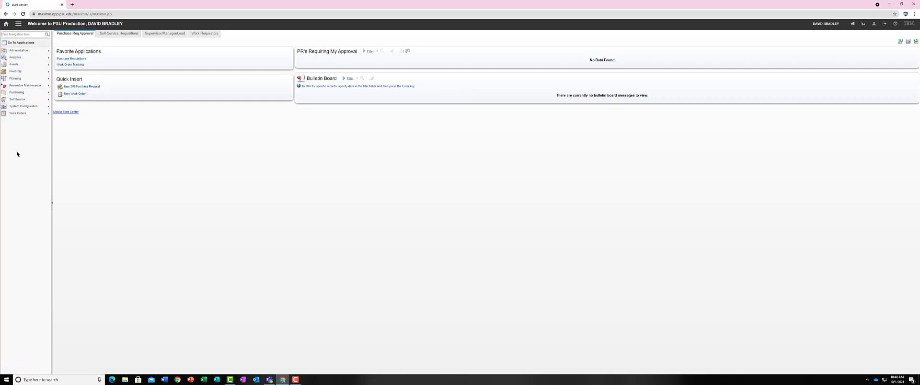
pyautogui.moveTo(23, 100)
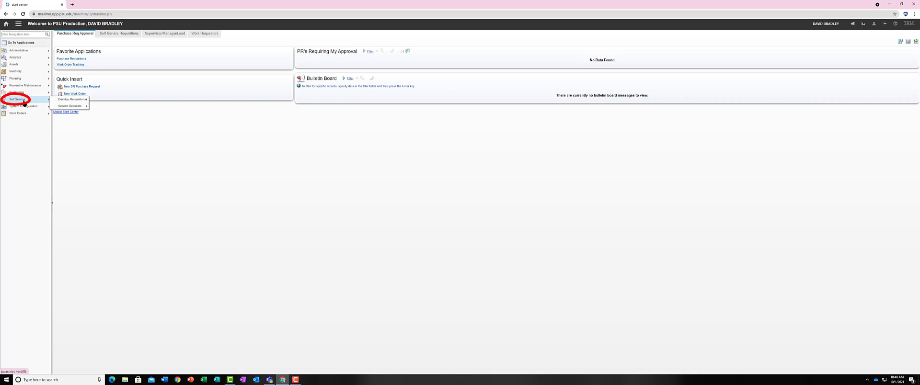
pyautogui.moveTo(59, 100)
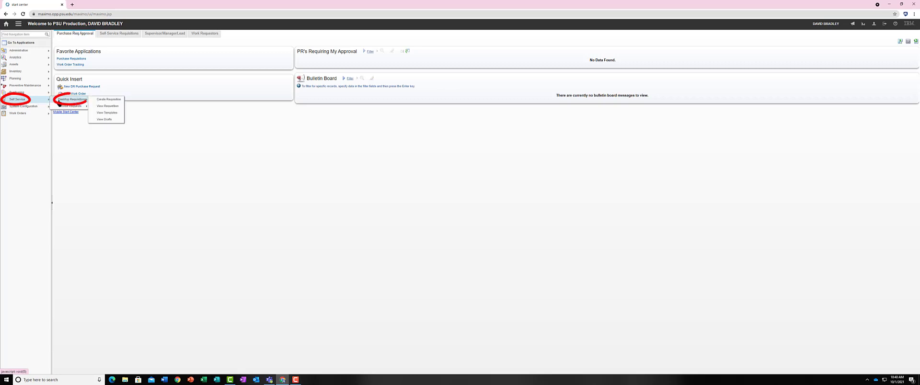
pyautogui.click(108, 99)
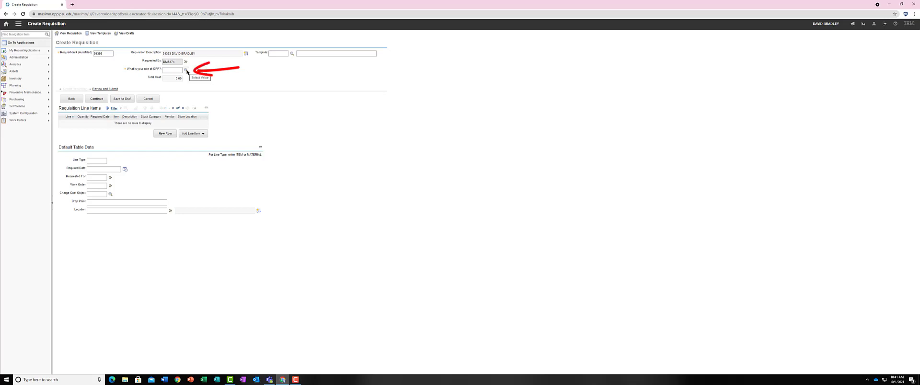
# Set the requester's role at OPP to SUPERVISOR and add a new row to the requisition line items.
pyautogui.click(186, 70)
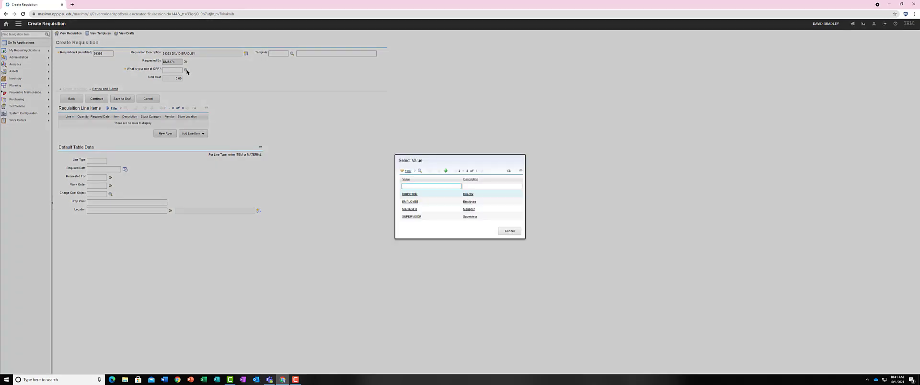
pyautogui.click(469, 217)
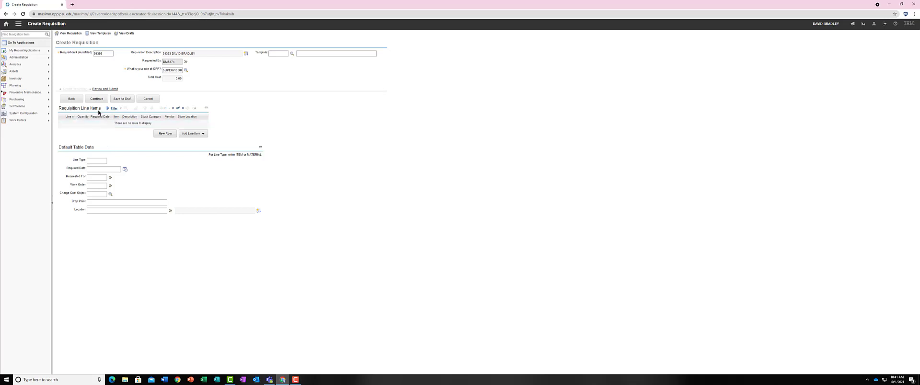
pyautogui.click(163, 134)
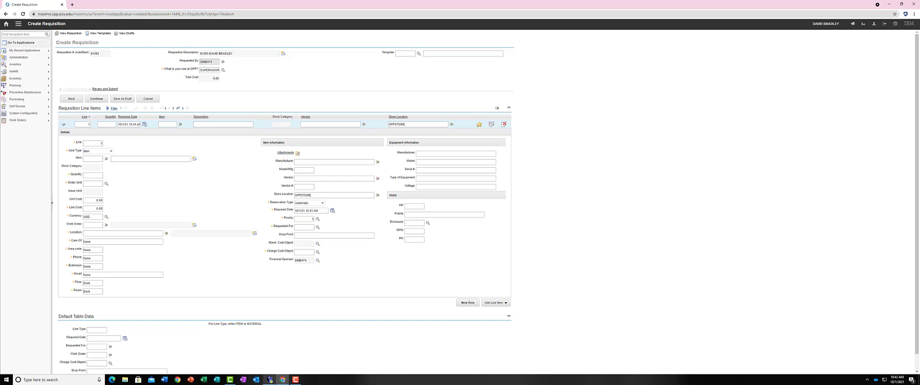
# Switch to Microsoft Teams and open Commonly Ordered Snow Items.xlsx from the Snow Information folder in OPP CUSTODIAL's Custodial Programs channel.
pyautogui.click(270, 379)
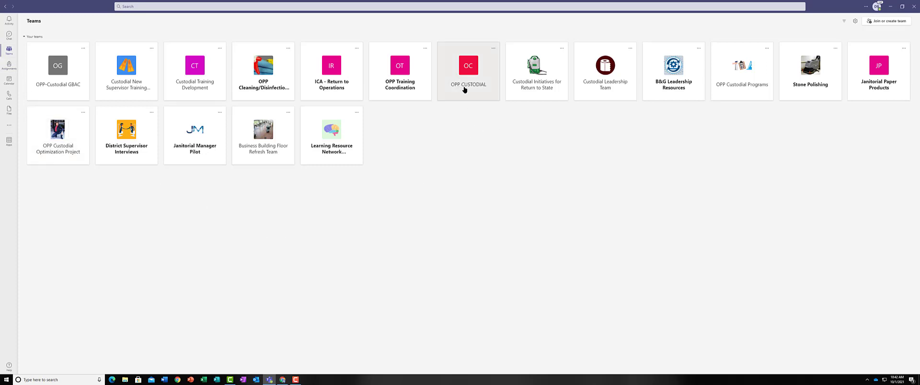
pyautogui.click(464, 90)
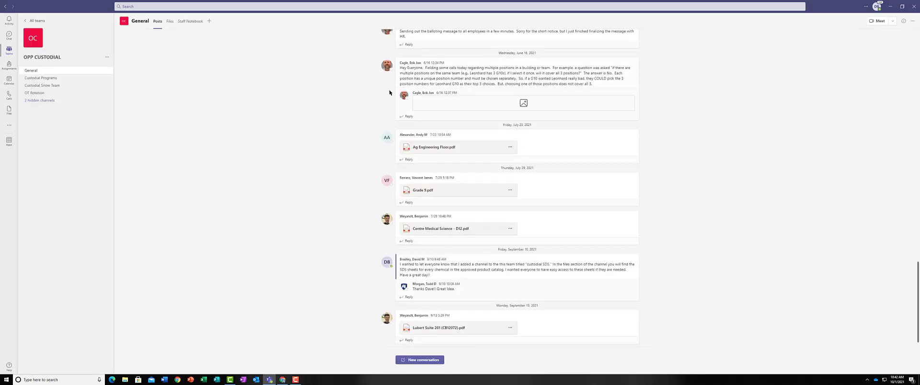
pyautogui.click(48, 79)
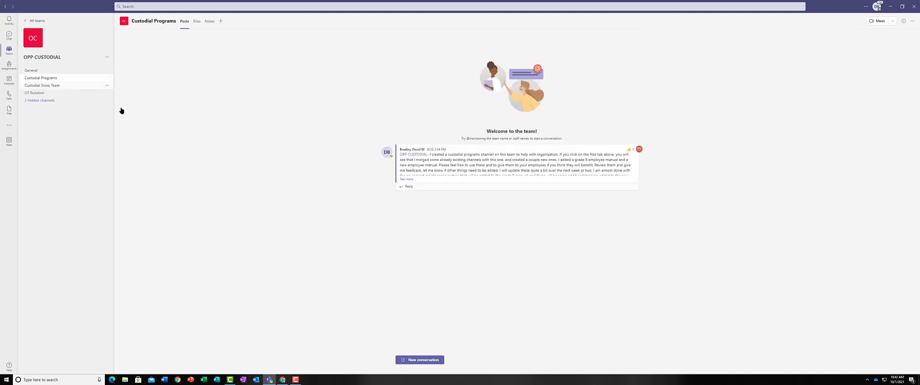
pyautogui.click(196, 22)
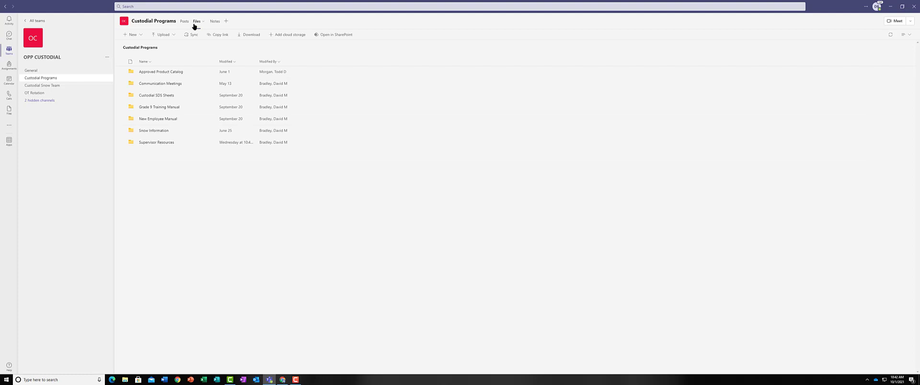
pyautogui.click(149, 131)
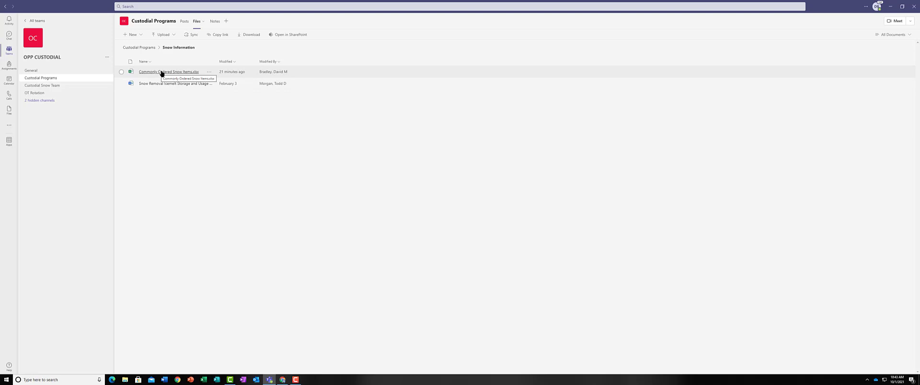
pyautogui.click(161, 73)
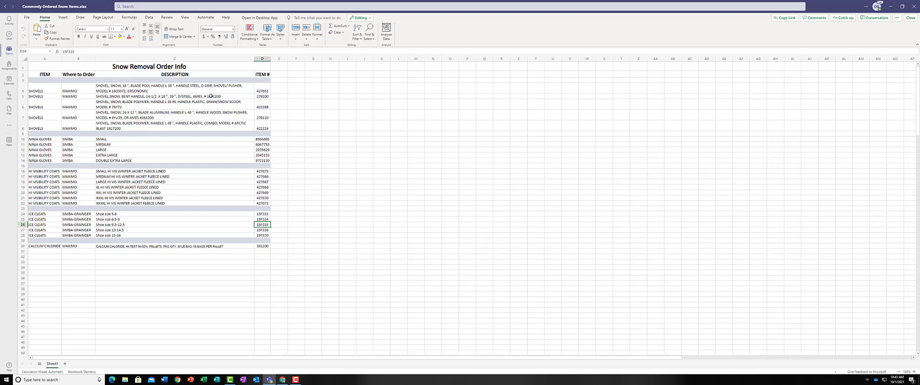
# Check the item number of the bent-handle snow shovel in the order sheet and return to the Maximo requisition.
pyautogui.click(265, 97)
pyautogui.doubleClick(265, 97)
pyautogui.doubleClick(265, 96)
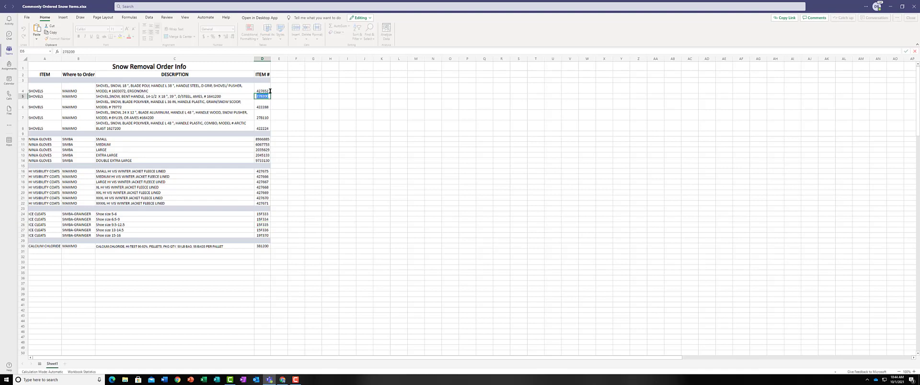
pyautogui.click(292, 104)
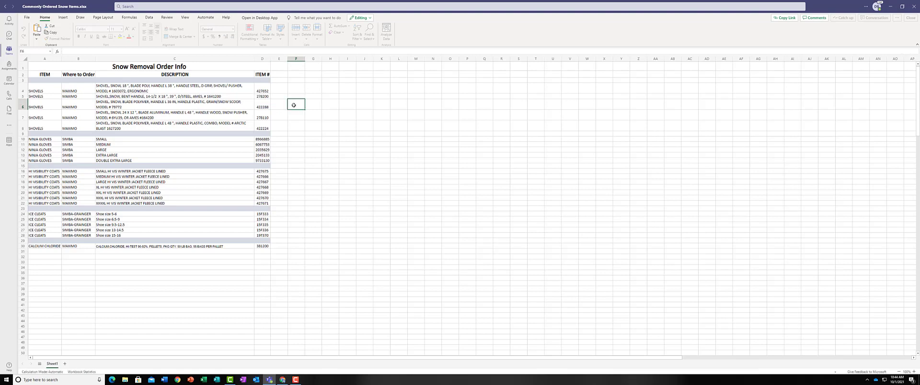
pyautogui.click(891, 6)
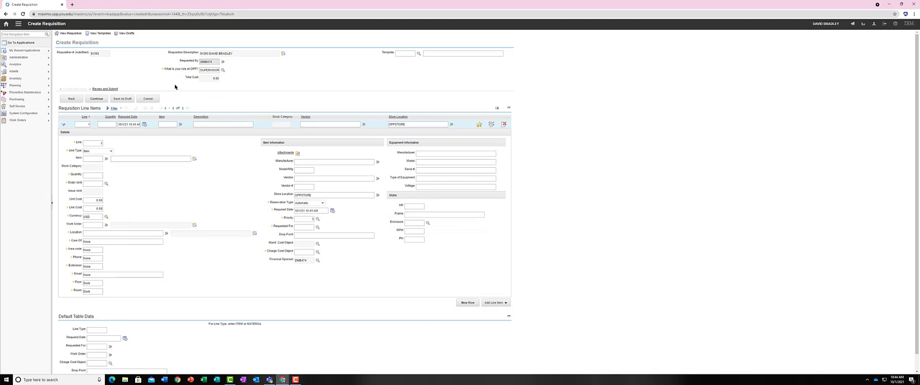
# Look up item 278200 for the requisition line, compare it with the Teams order sheet, and select the bent-handle snow shovel.
pyautogui.click(180, 125)
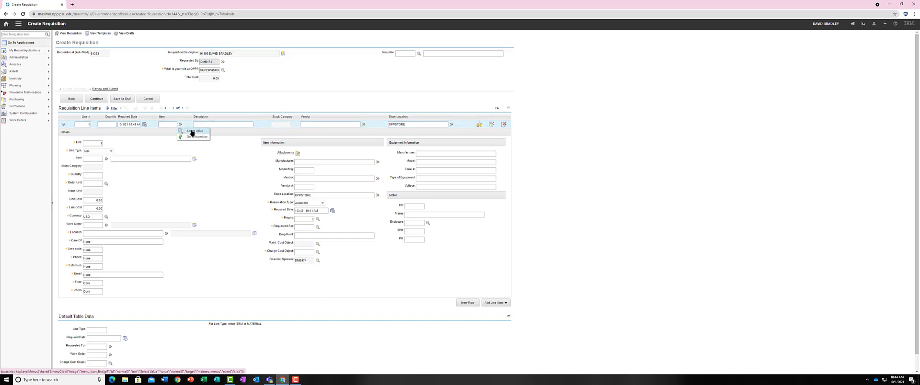
pyautogui.click(192, 133)
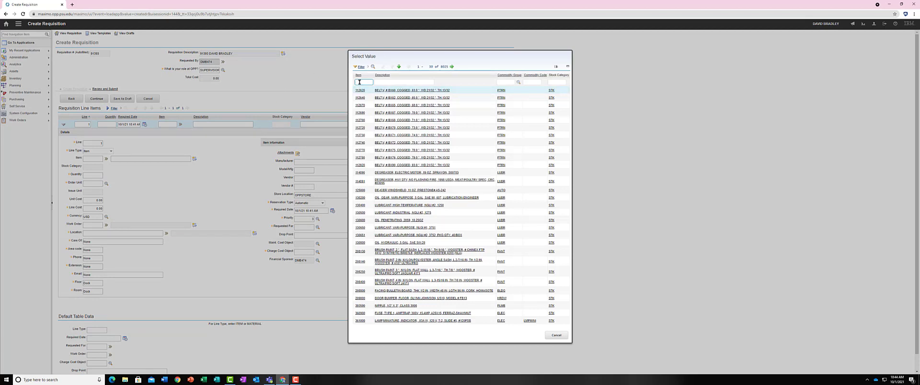
pyautogui.write('276200')
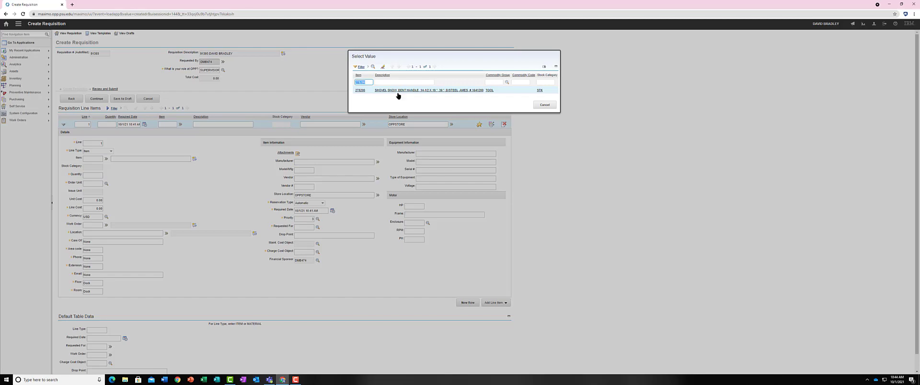
pyautogui.click(270, 380)
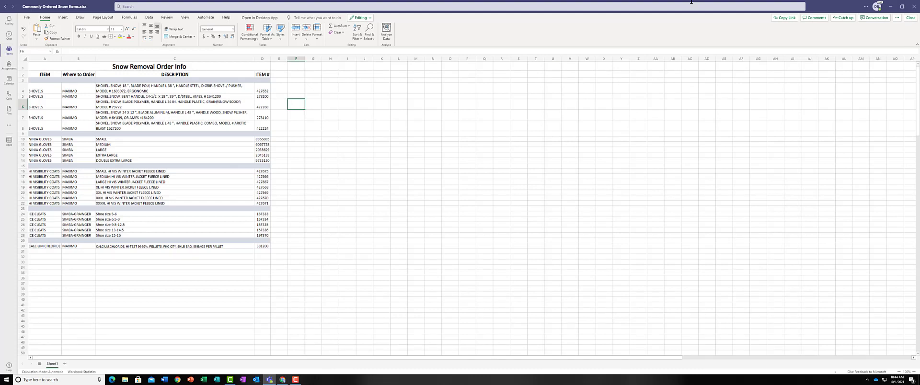
pyautogui.click(891, 7)
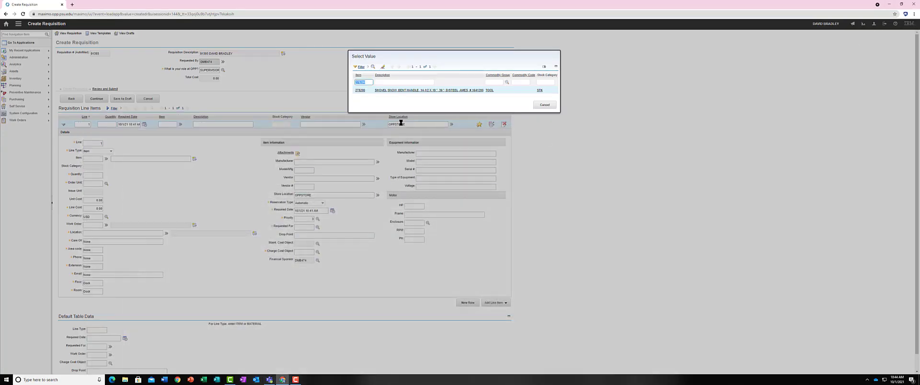
pyautogui.click(393, 91)
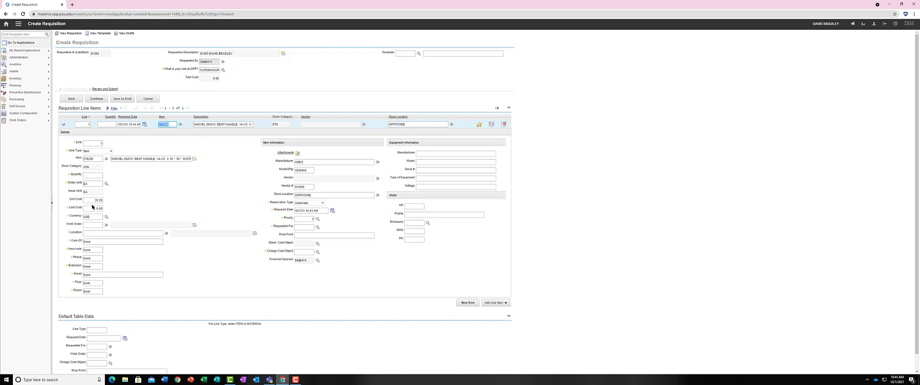
# Set the snow shovel line's quantity to 2 and search its location list for descriptions containing fox hollow.
pyautogui.click(91, 175)
pyautogui.click(100, 234)
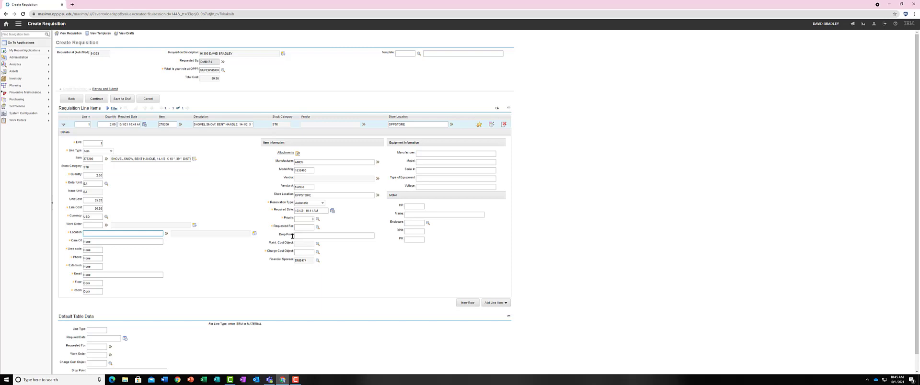
pyautogui.click(166, 233)
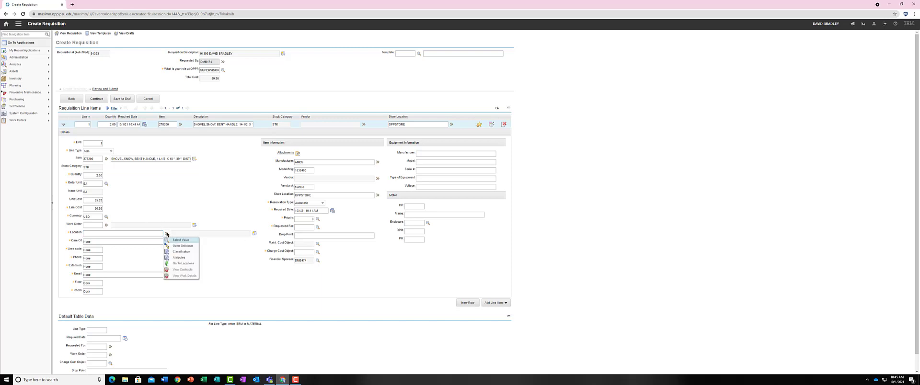
pyautogui.click(180, 240)
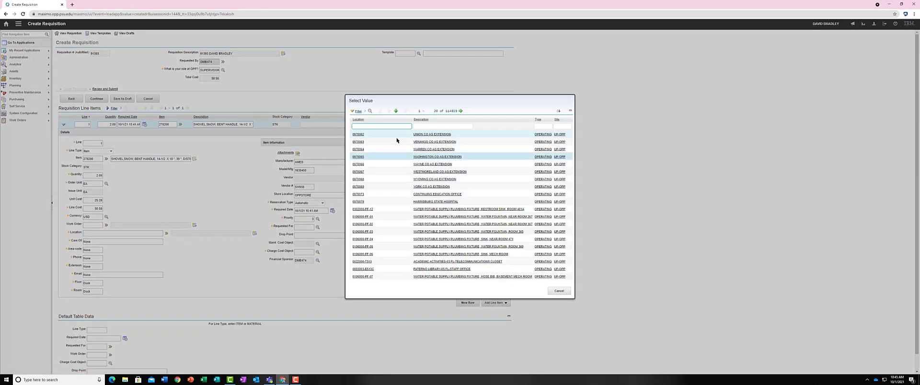
pyautogui.click(427, 126)
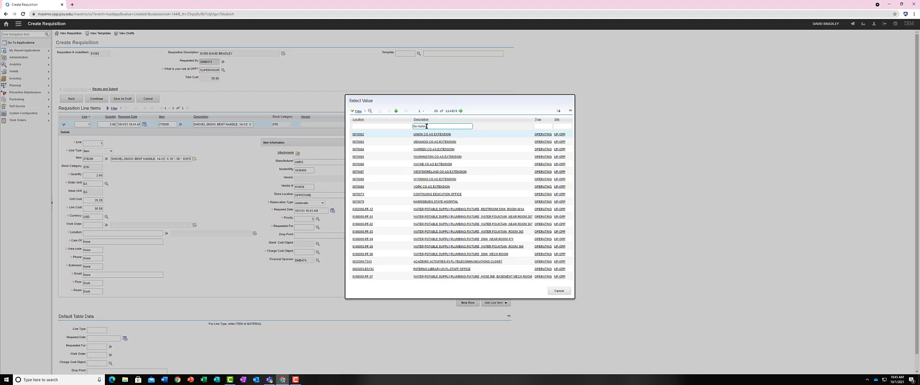
pyautogui.press('Return')
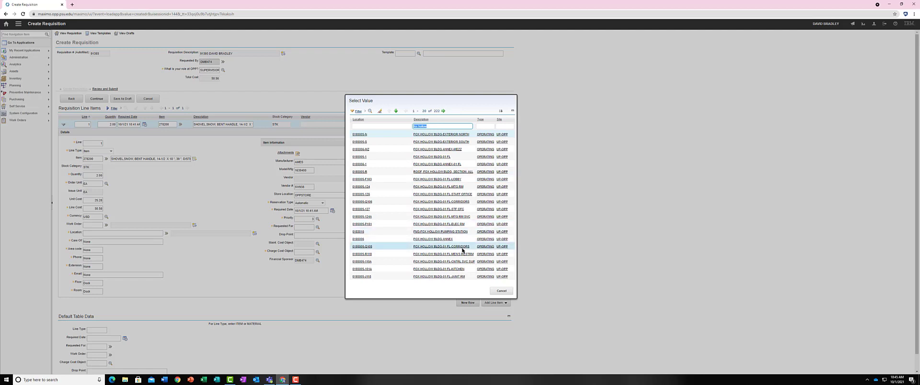
# Filter the Fox Hollow locations by 115 and select the matching first-floor staff space as the line's location.
pyautogui.click(376, 126)
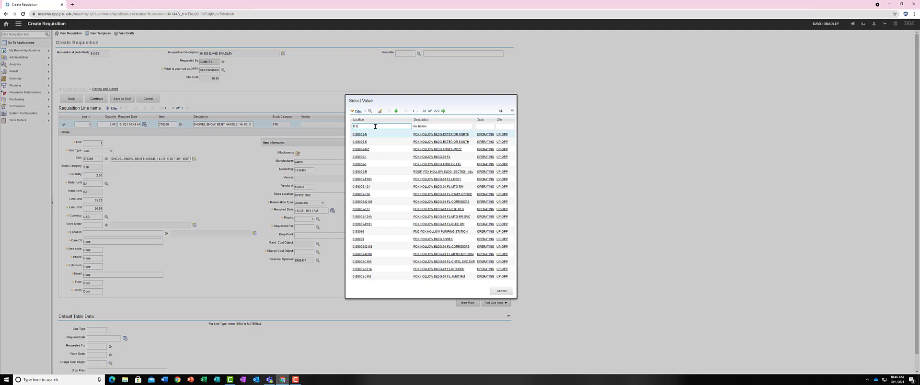
pyautogui.press('Return')
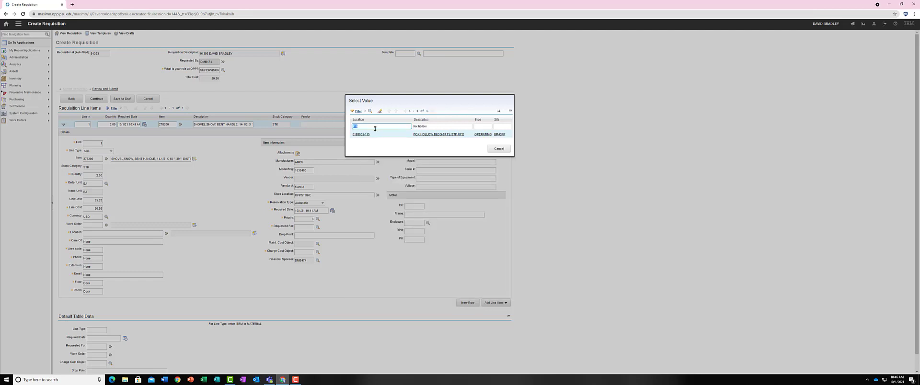
pyautogui.click(431, 135)
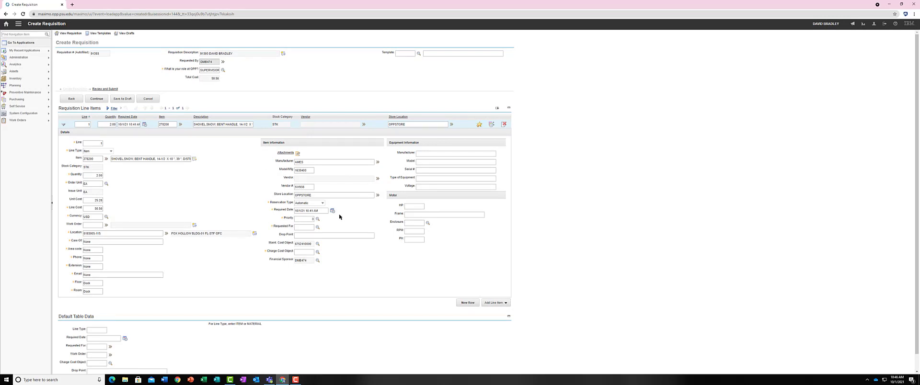
# Look up and select the requester's own user ID as Requested For and set the drop point to 115 Fox Hollow Bldg.
pyautogui.click(317, 227)
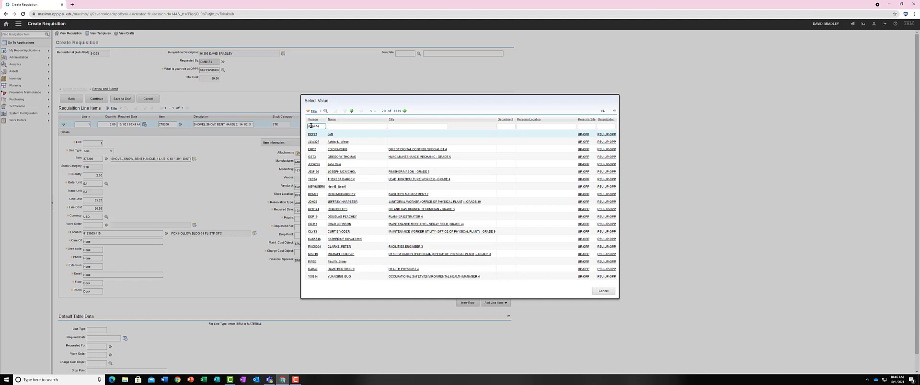
pyautogui.press('Return')
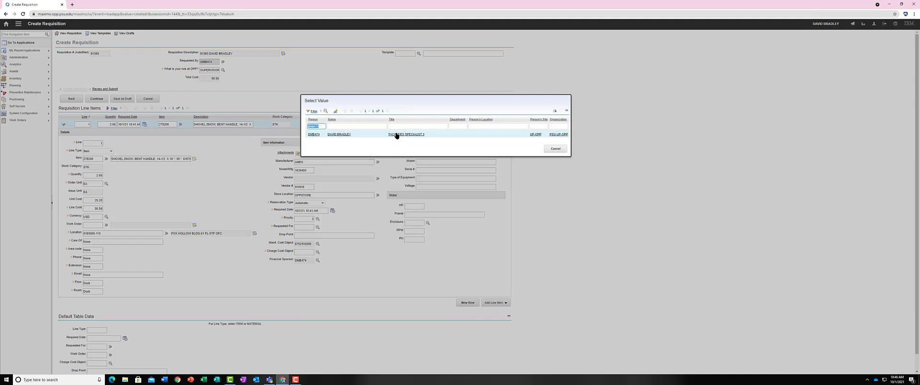
pyautogui.click(396, 134)
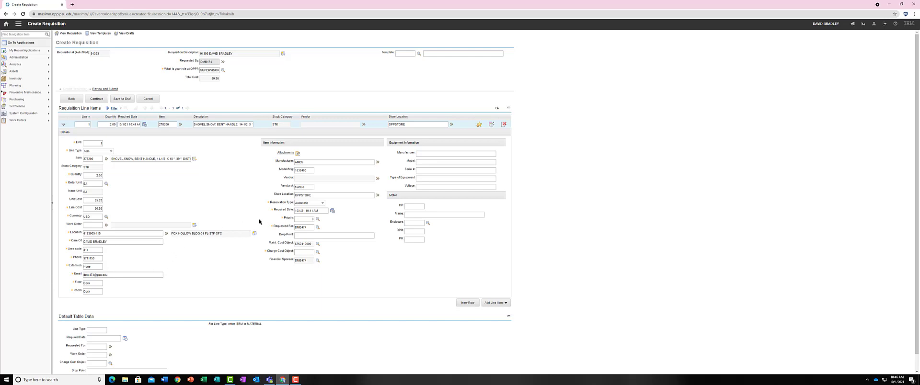
pyautogui.click(303, 235)
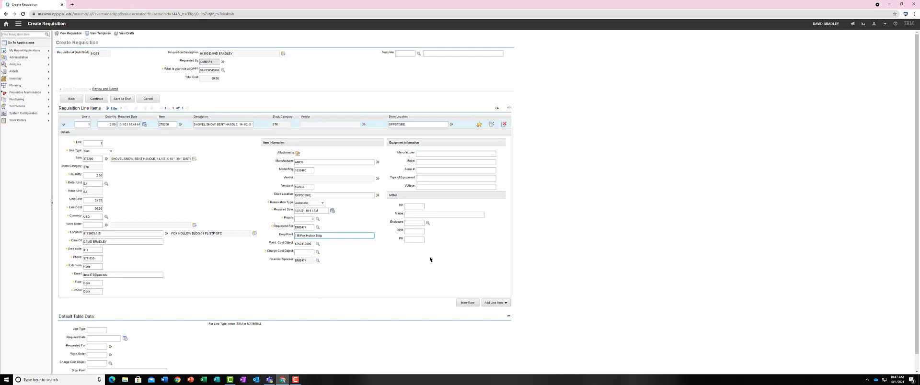
# Switch to Microsoft Teams and open Custodial Budget Numbers.xlsx from Custodial Programs' Supervisor Resources, SIMBA Ordering Supervisor Training folder.
pyautogui.click(301, 253)
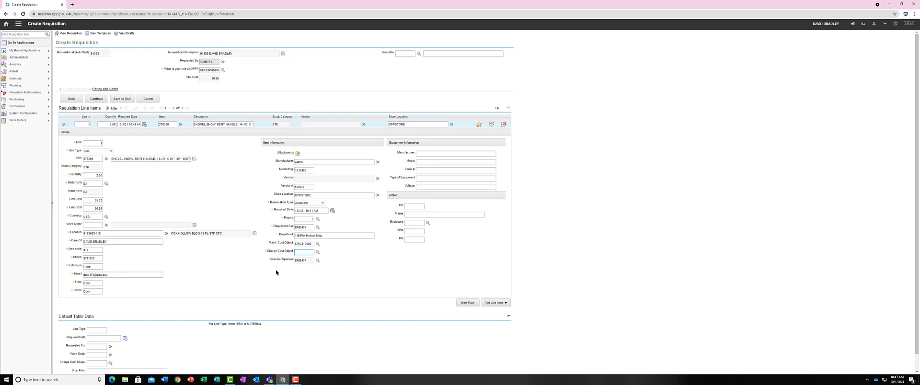
pyautogui.moveTo(270, 381)
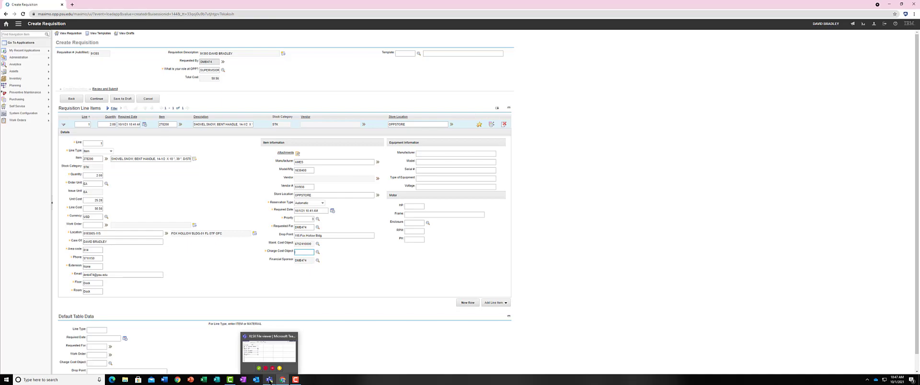
pyautogui.click(270, 381)
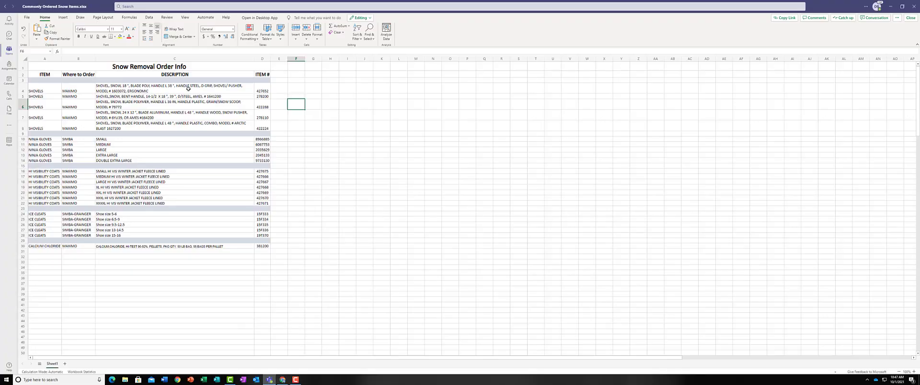
pyautogui.click(7, 54)
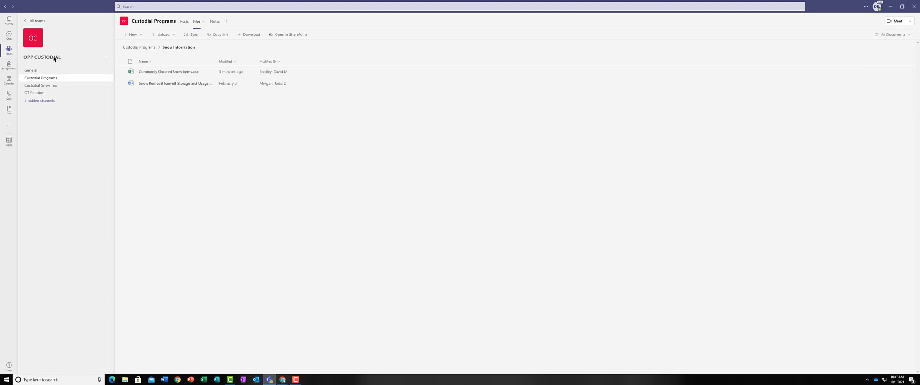
pyautogui.click(7, 51)
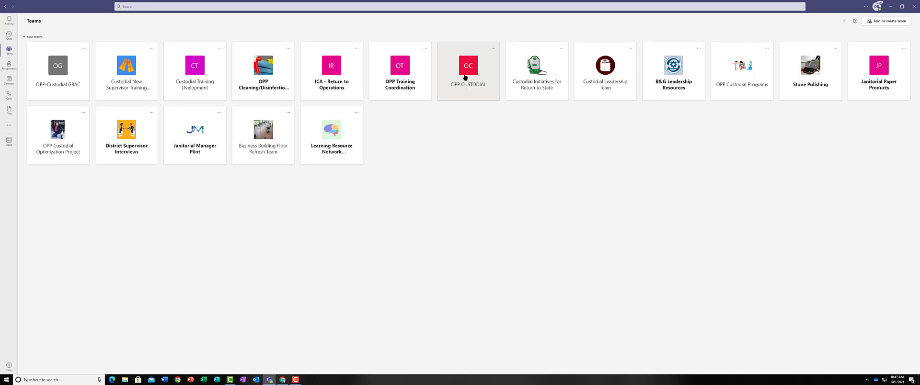
pyautogui.click(464, 77)
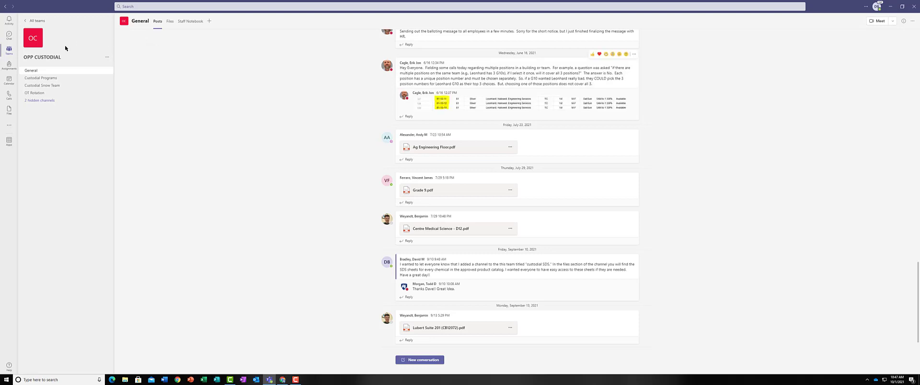
pyautogui.click(44, 79)
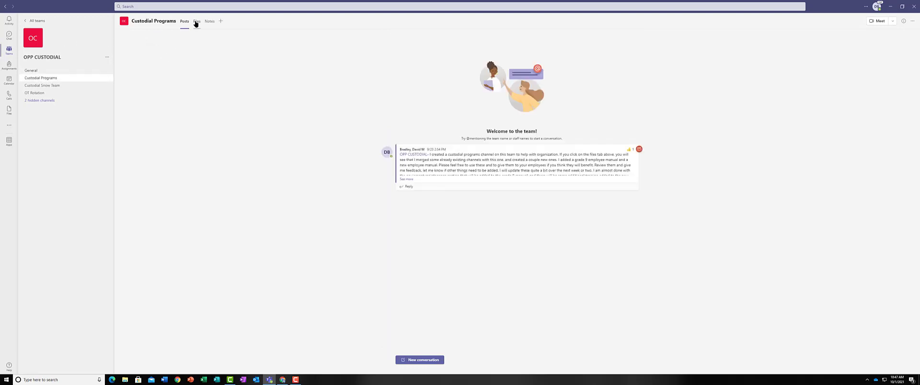
pyautogui.click(196, 22)
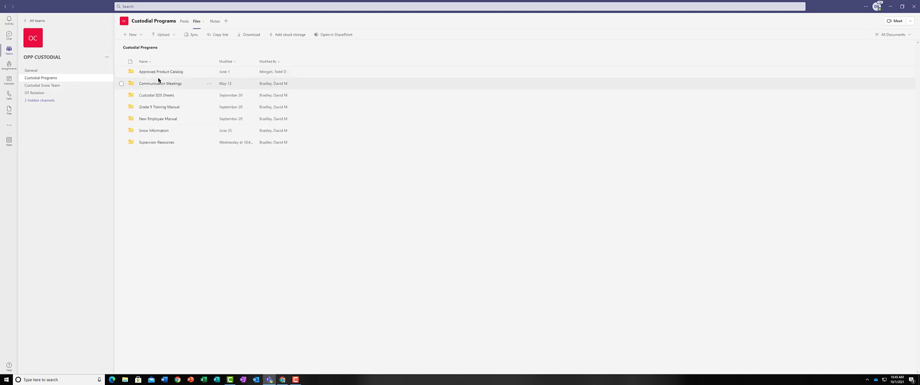
pyautogui.click(154, 143)
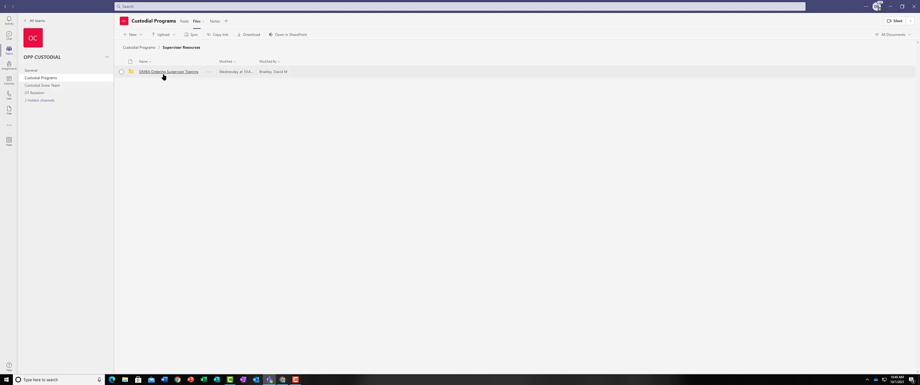
pyautogui.click(163, 71)
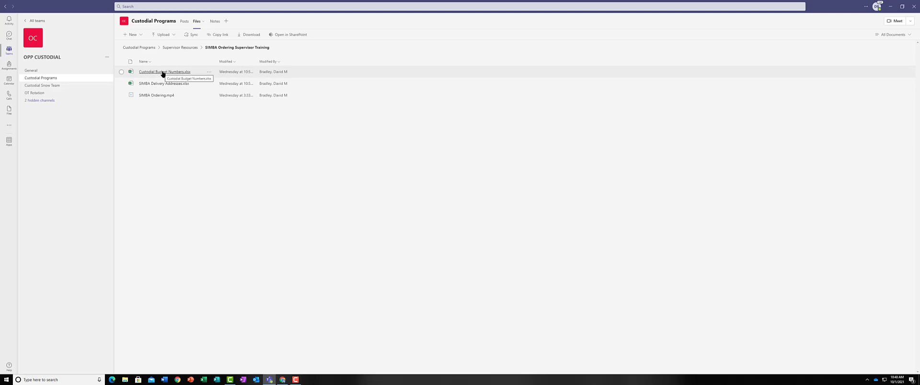
pyautogui.click(163, 73)
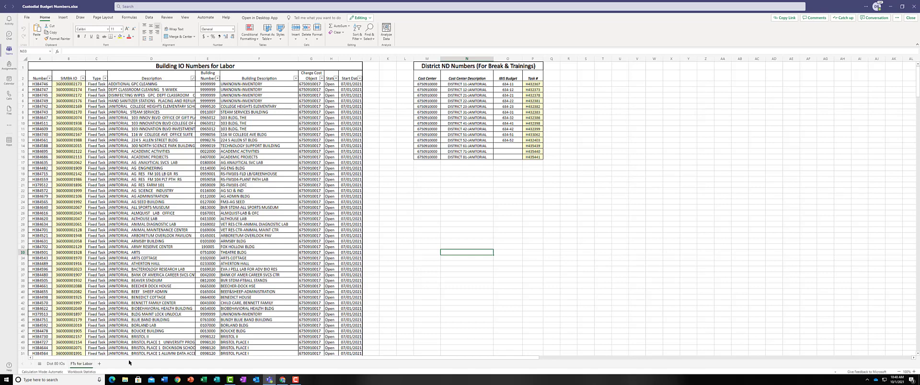
# Copy Custodial District 51's IO number from the Dist 80 IOs sheet and paste it as the line's Charge Cost Object in Maximo.
pyautogui.click(55, 364)
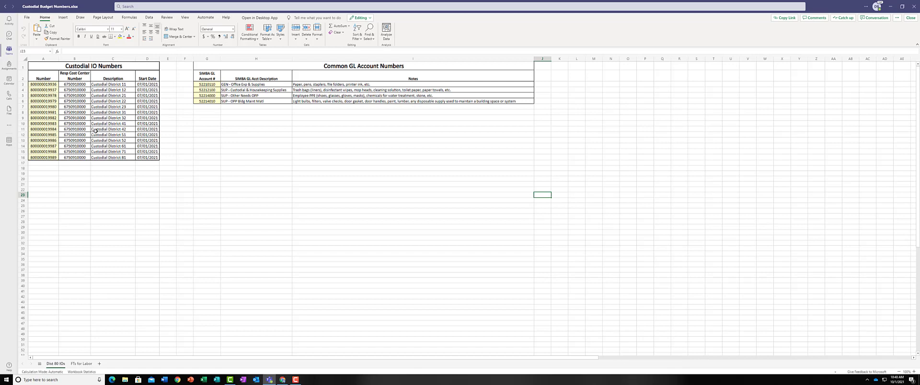
pyautogui.click(45, 135)
pyautogui.doubleClick(45, 136)
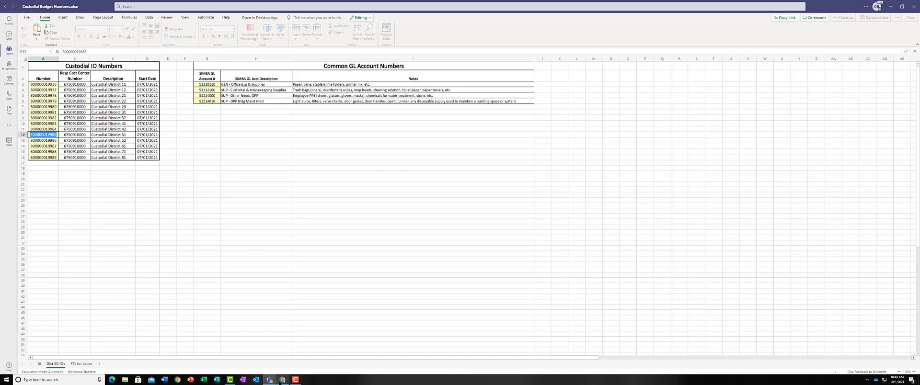
pyautogui.click(282, 379)
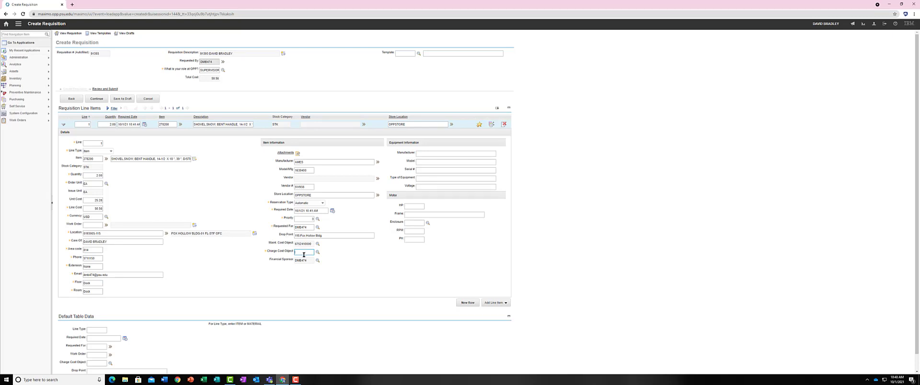
pyautogui.hotkey('ctrl', 'v')
pyautogui.press('Tab')
# Add a second requisition line, then switch to Microsoft Teams and open Commonly Ordered Snow Items.xlsx from the Snow Information folder.
pyautogui.click(467, 303)
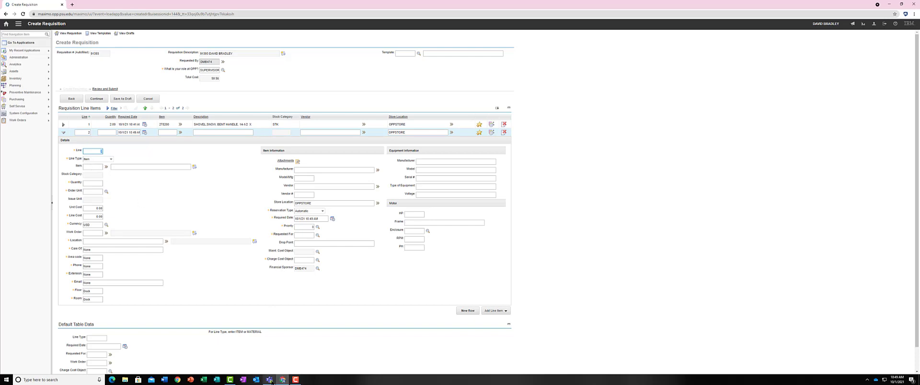
pyautogui.moveTo(270, 380)
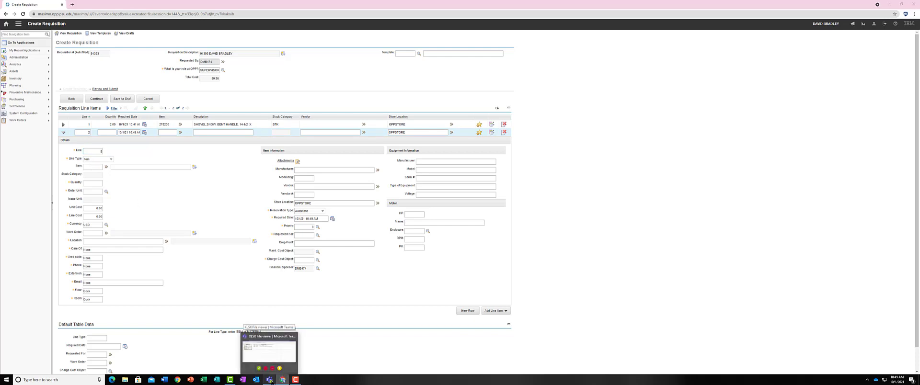
pyautogui.click(269, 350)
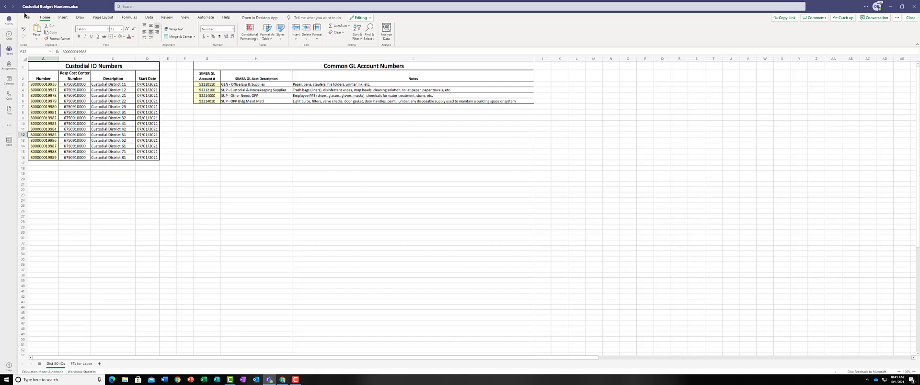
pyautogui.click(5, 6)
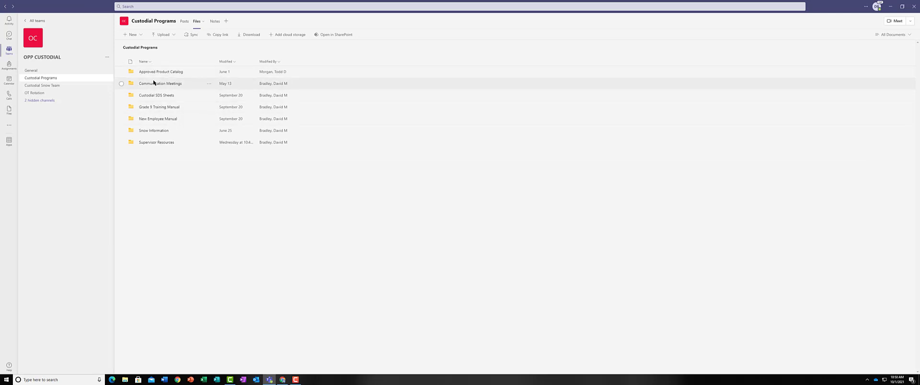
pyautogui.click(158, 131)
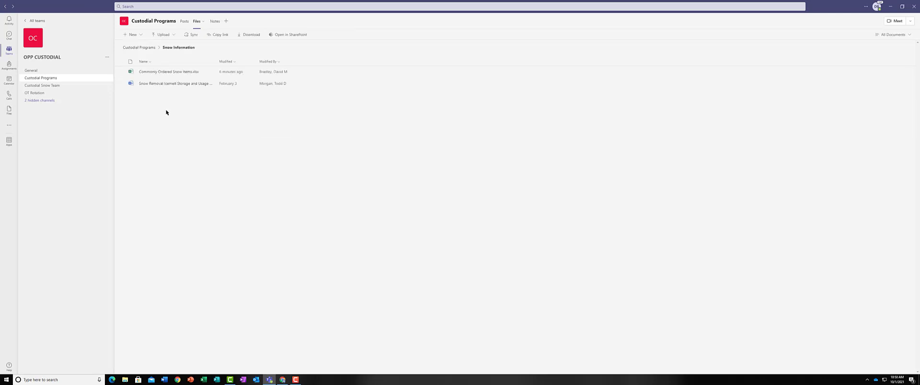
pyautogui.click(166, 72)
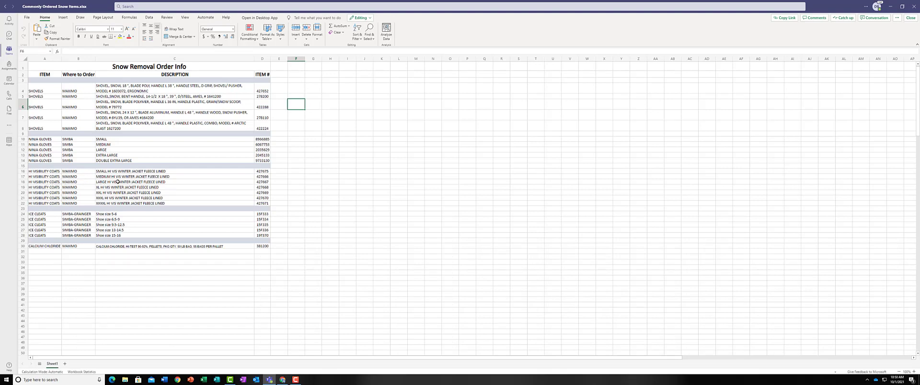
# Copy item number 427667 for the large hi-vis fleece-lined winter jacket from the Snow Removal Order Info sheet.
pyautogui.click(261, 182)
pyautogui.doubleClick(261, 182)
pyautogui.hotkey('ctrl', 'c')
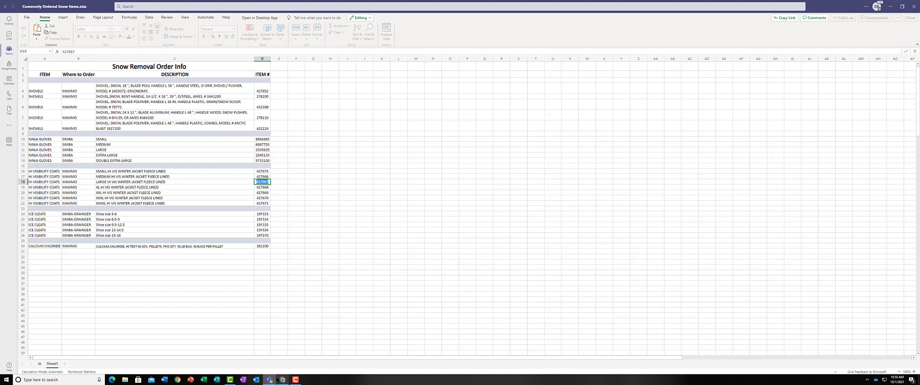
# Switch back to Maximo, look up the copied number 427667 and select the large jacket as line 2's item.
pyautogui.click(283, 379)
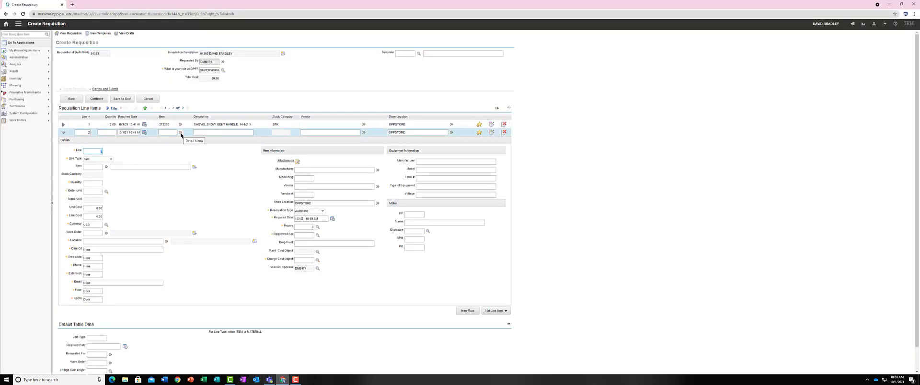
pyautogui.click(181, 135)
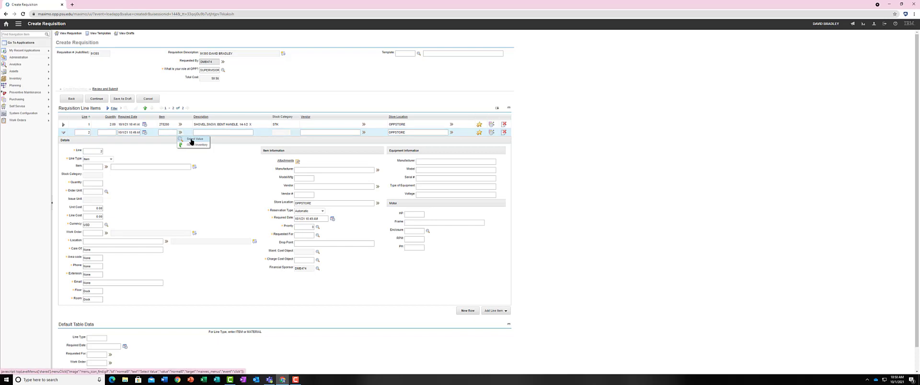
pyautogui.click(192, 140)
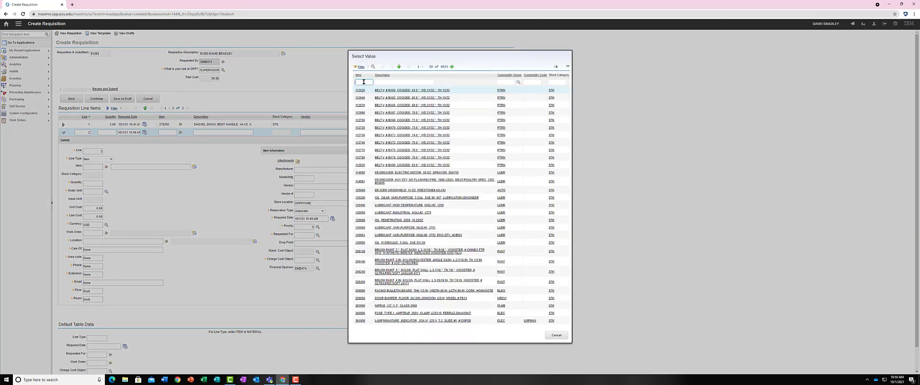
pyautogui.hotkey('ctrl', 'v')
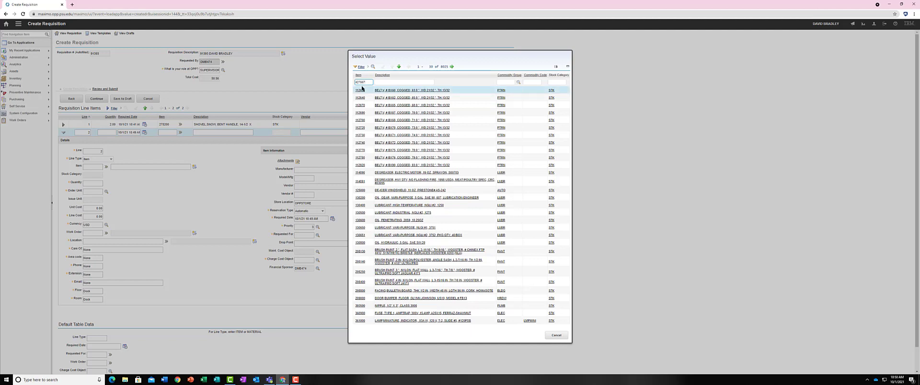
pyautogui.press('Return')
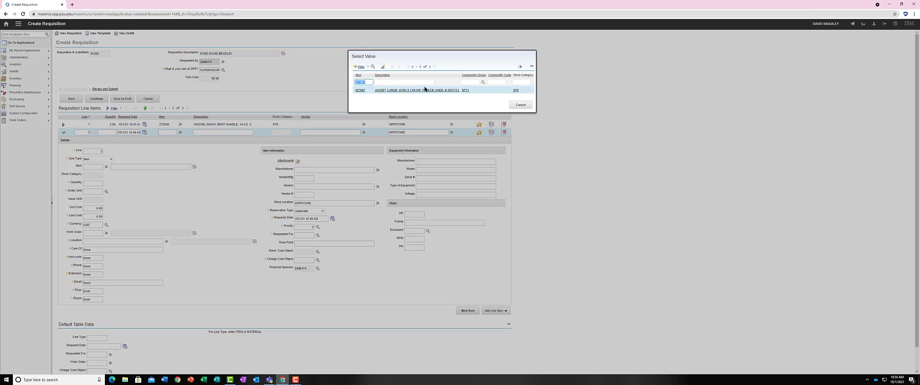
pyautogui.click(403, 92)
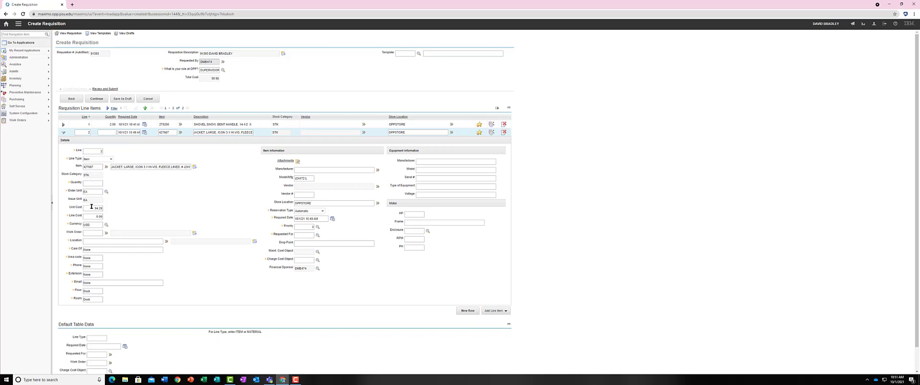
# Set line 2's quantity to 2 and its location to room 115 in Fox Hollow Bldg, filtering locations by 115 and Fox Hollow.
pyautogui.click(99, 183)
pyautogui.click(166, 243)
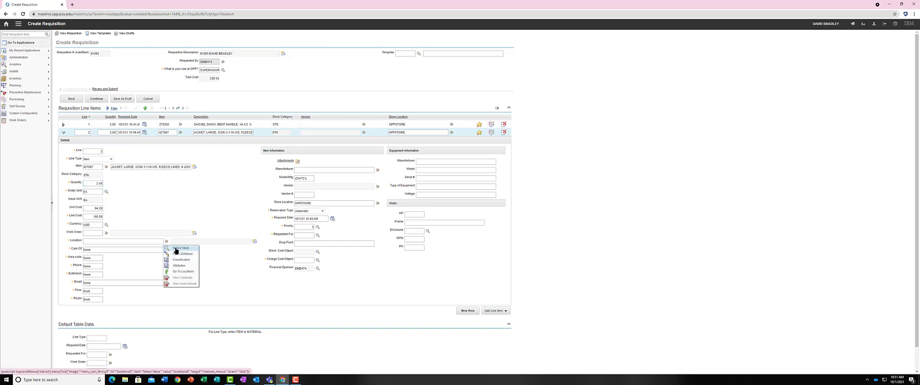
pyautogui.click(175, 249)
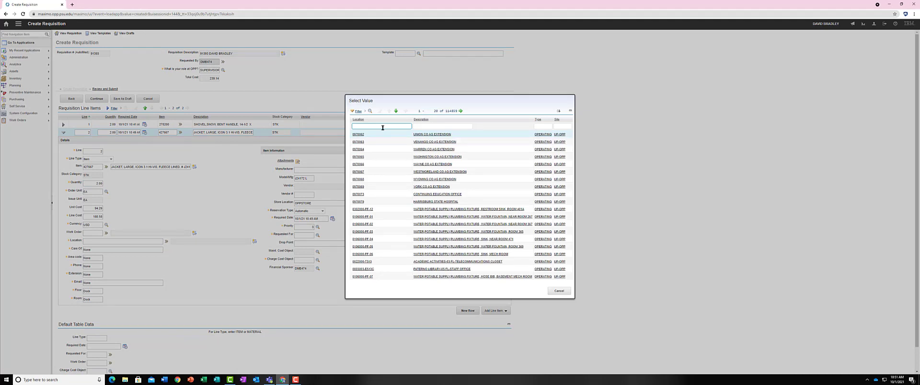
pyautogui.click(429, 126)
pyautogui.press('Return')
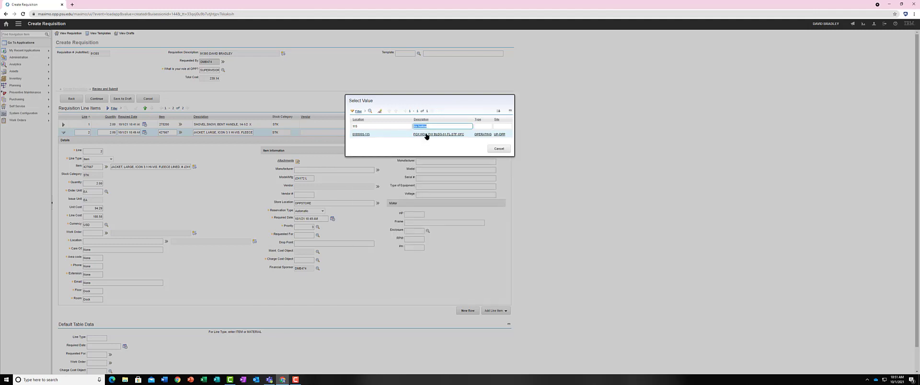
pyautogui.click(426, 136)
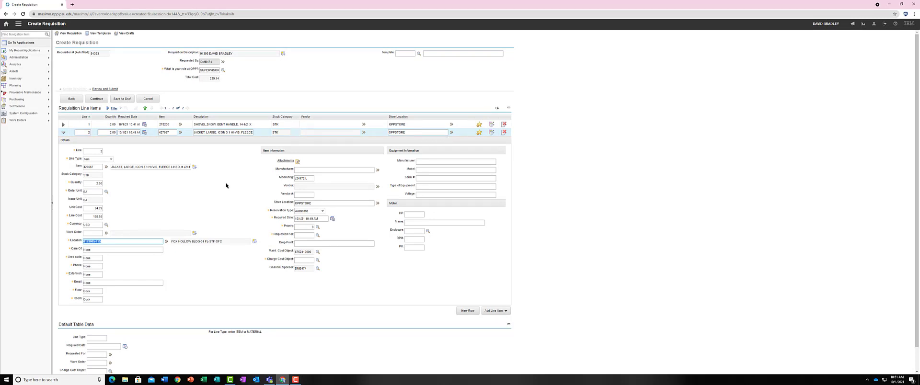
# Look up and select the requester's own user ID as line 2's Requested For, and enter 115 Fox Hollow Bldg as the drop point.
pyautogui.click(318, 235)
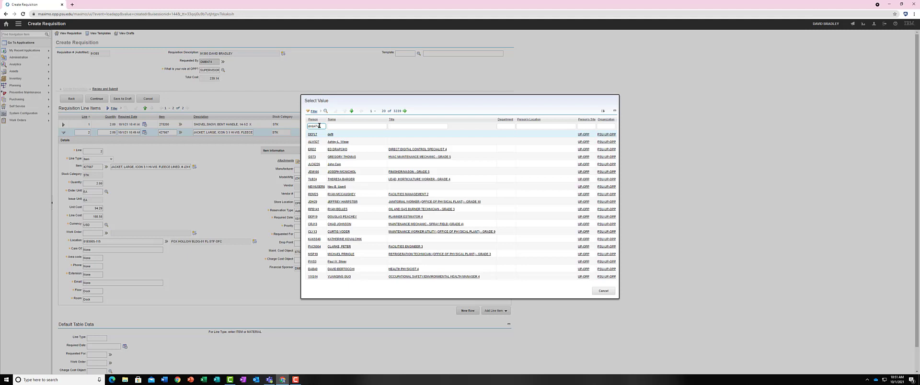
pyautogui.press('Return')
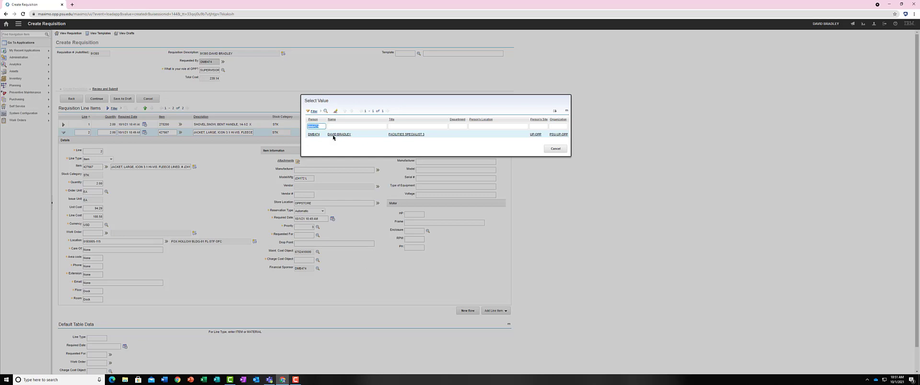
pyautogui.click(336, 134)
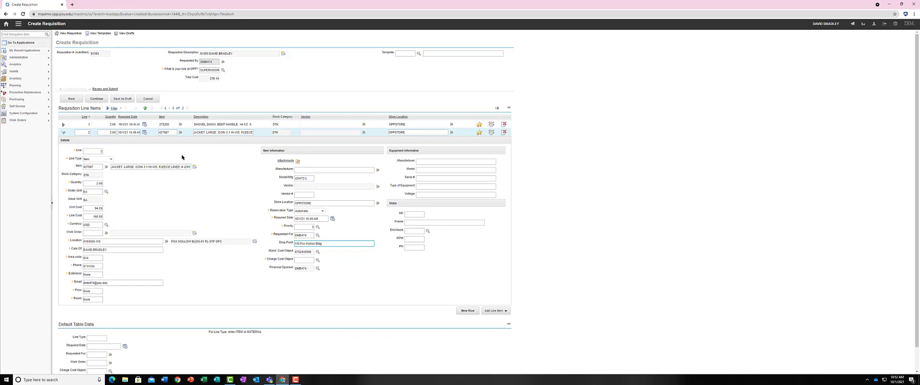
# Copy the Charge Cost Object from the shovel line and paste it into line 2's Charge Cost Object.
pyautogui.click(63, 126)
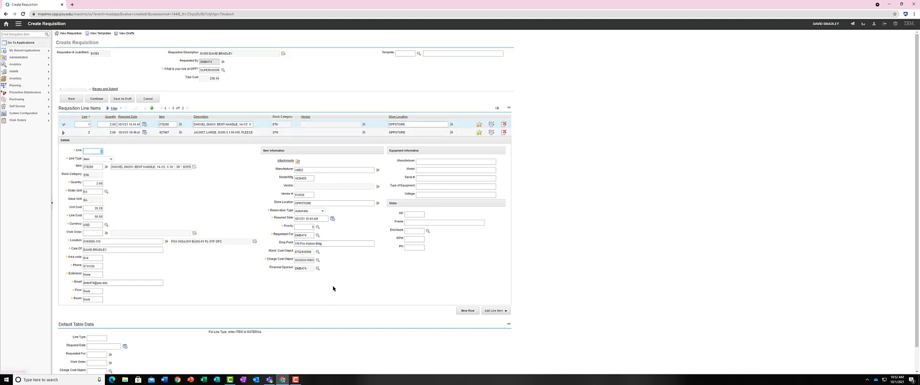
pyautogui.doubleClick(303, 260)
pyautogui.click(248, 226)
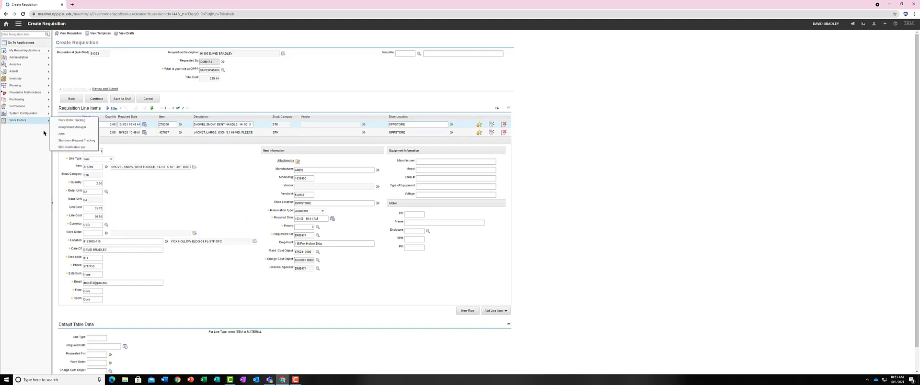
pyautogui.click(63, 133)
pyautogui.click(306, 260)
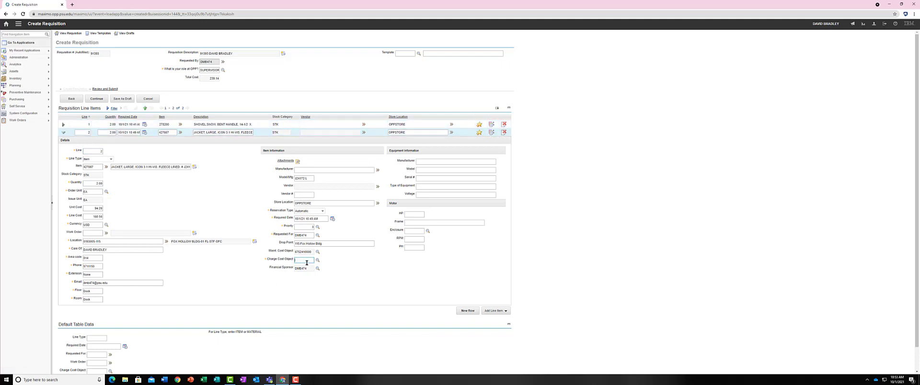
pyautogui.hotkey('ctrl', 'v')
pyautogui.click(371, 276)
# Add a third requisition line, open its item lookup, and copy the calcium chloride item number from the snow items workbook in Teams.
pyautogui.click(461, 312)
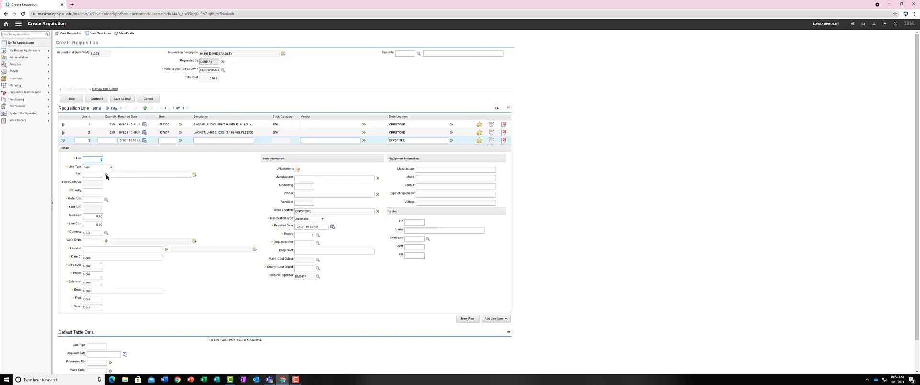
pyautogui.click(106, 176)
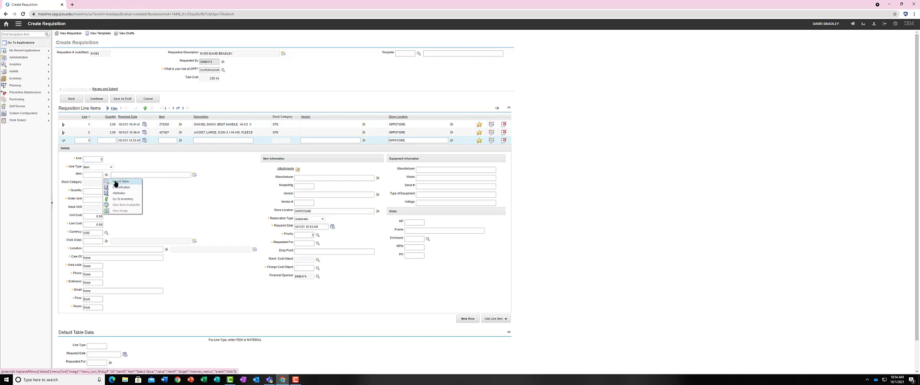
pyautogui.click(116, 182)
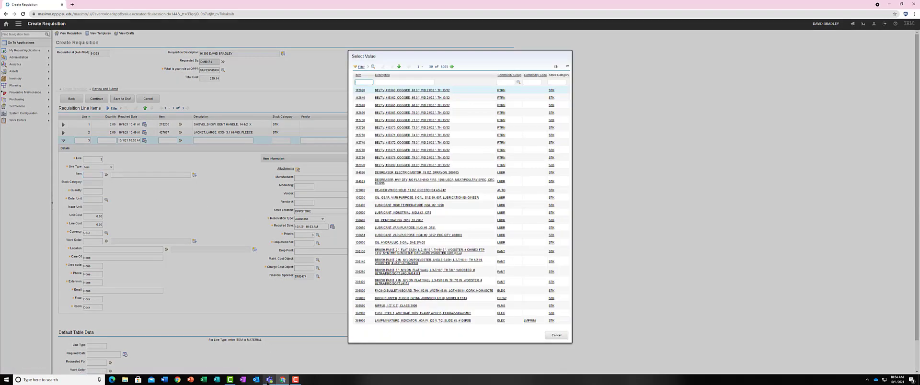
pyautogui.click(269, 380)
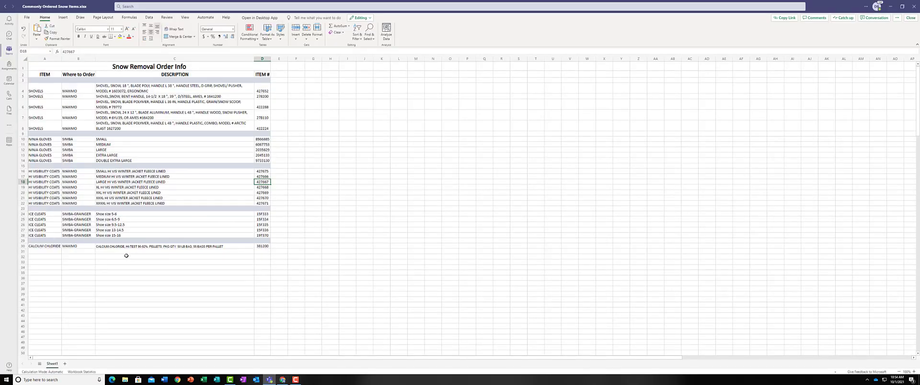
pyautogui.doubleClick(260, 246)
pyautogui.hotkey('ctrl', 'c')
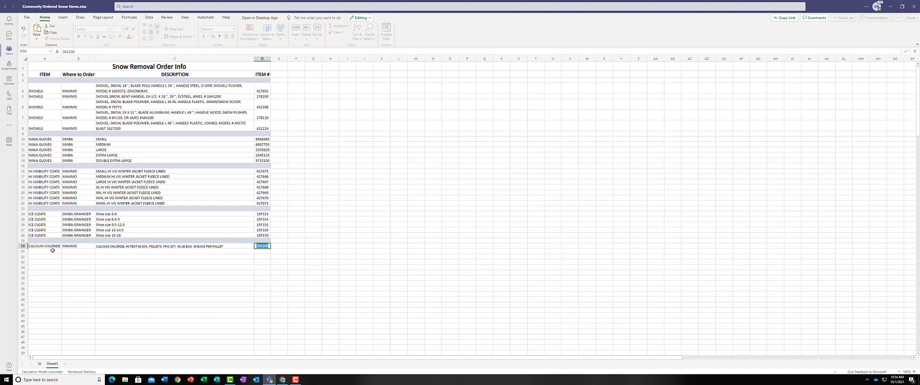
pyautogui.click(184, 273)
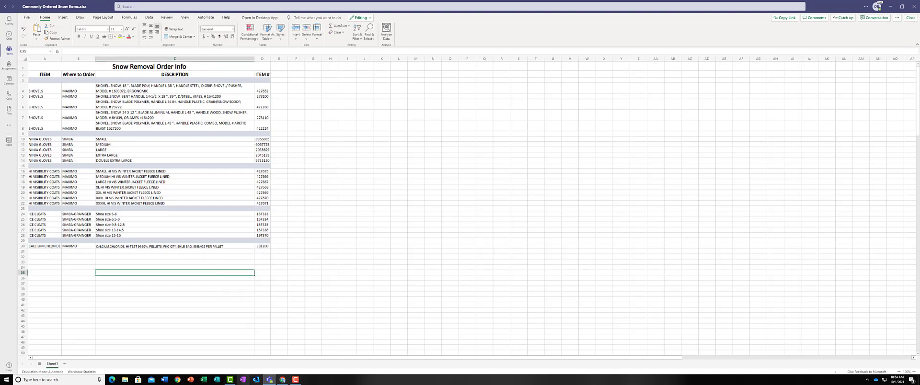
# Switch back to Maximo, filter the item list by the copied number and select the calcium chloride pellets for line 3.
pyautogui.click(282, 379)
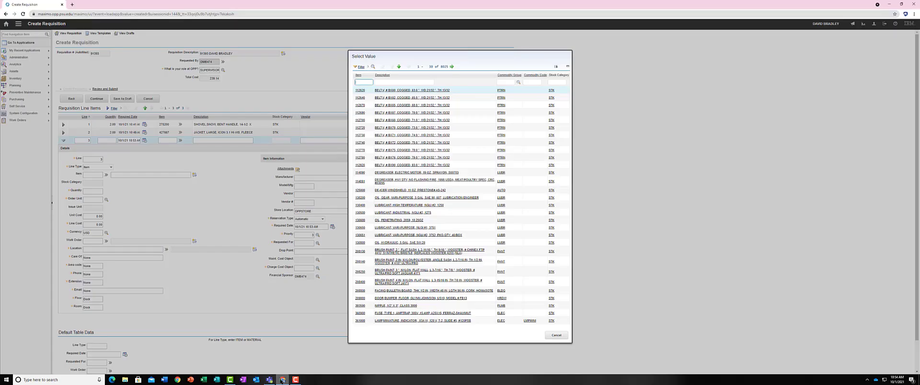
pyautogui.hotkey('ctrl', 'v')
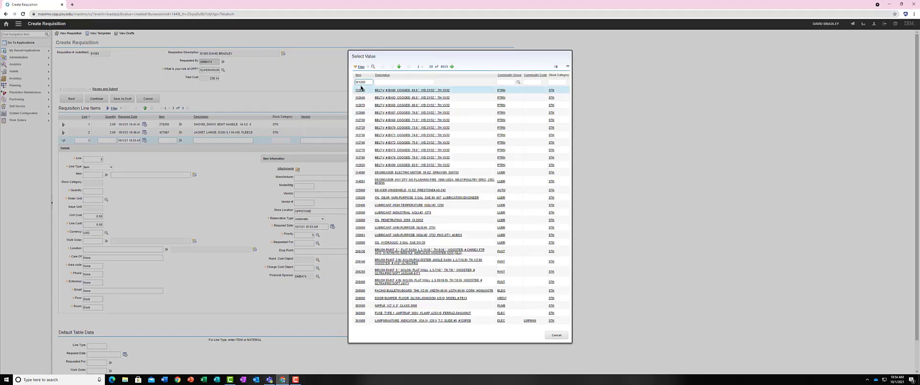
pyautogui.press('Return')
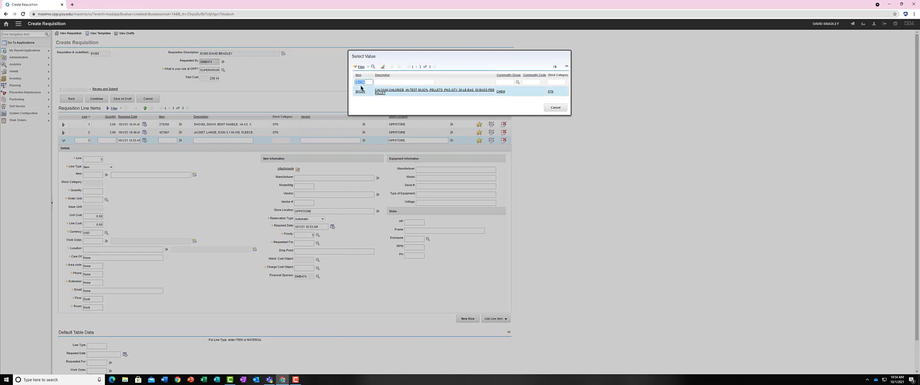
pyautogui.click(400, 91)
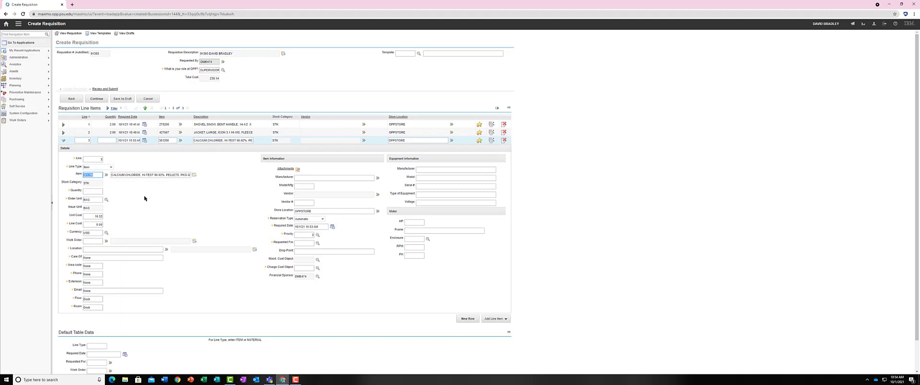
# Set the calcium chloride line's quantity to 8.
pyautogui.click(99, 192)
pyautogui.write('8')
pyautogui.click(124, 197)
# Filter locations by 115 and Fox Hollow, and select the matching Fox Hollow Bldg location for line 3.
pyautogui.click(166, 250)
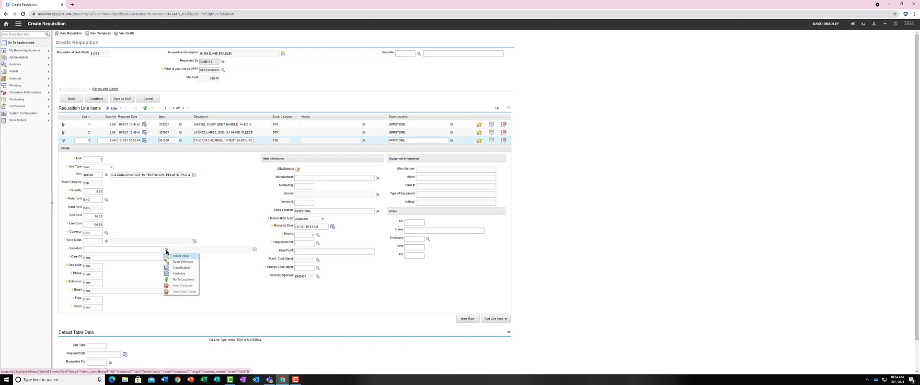
pyautogui.click(180, 257)
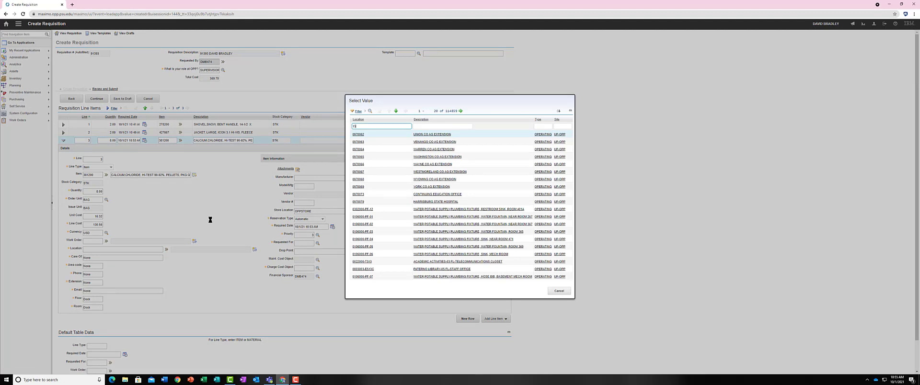
pyautogui.write('115')
pyautogui.press('Tab')
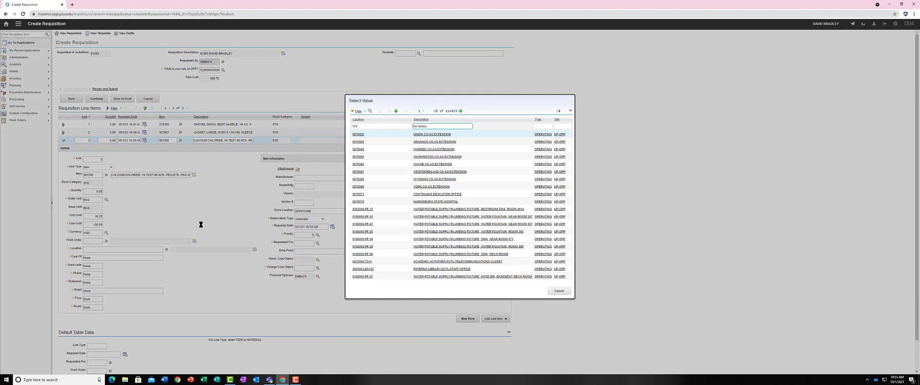
pyautogui.press('Return')
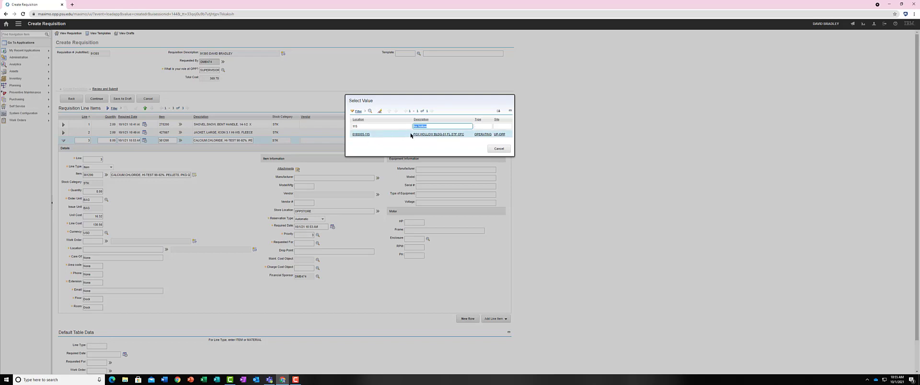
pyautogui.click(421, 135)
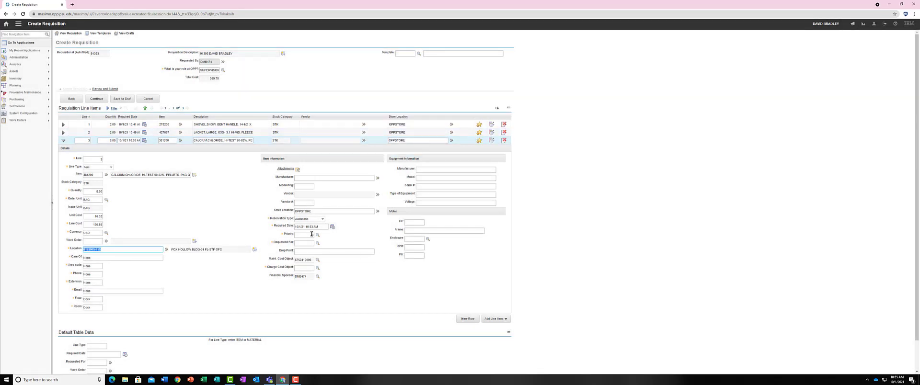
pyautogui.click(229, 275)
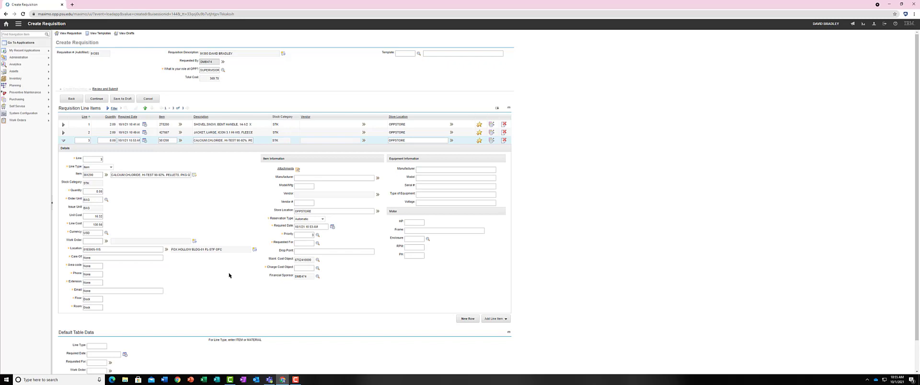
# Filter people by the requester's user ID, select them as Requested For on line 3, and set its drop point to 115 Fox Hollow Bldg.
pyautogui.click(318, 245)
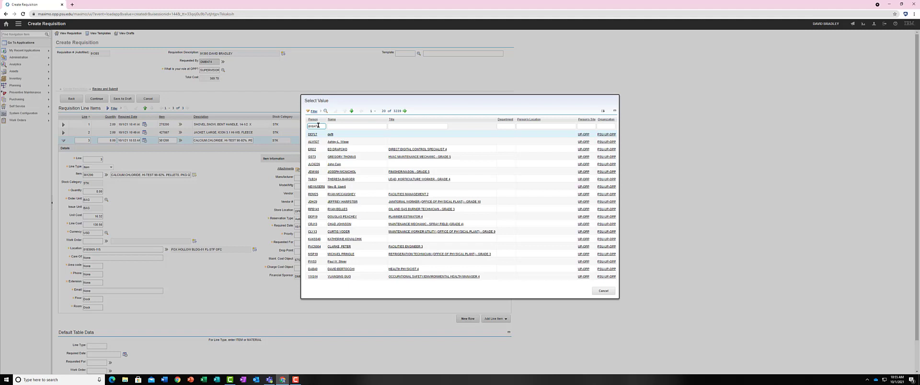
pyautogui.press('Return')
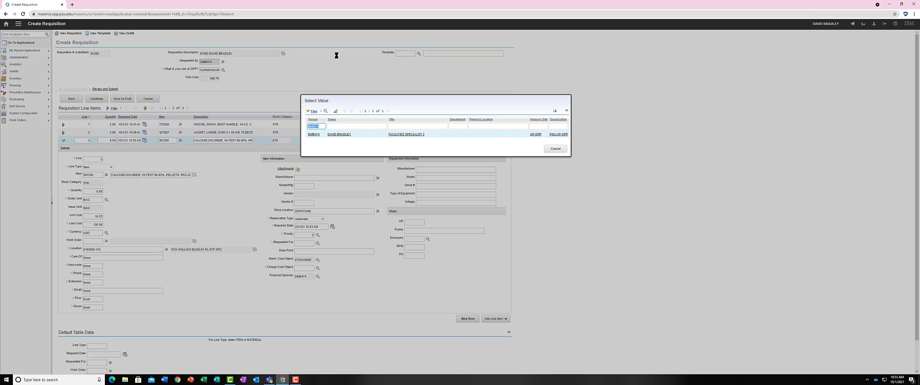
pyautogui.click(333, 135)
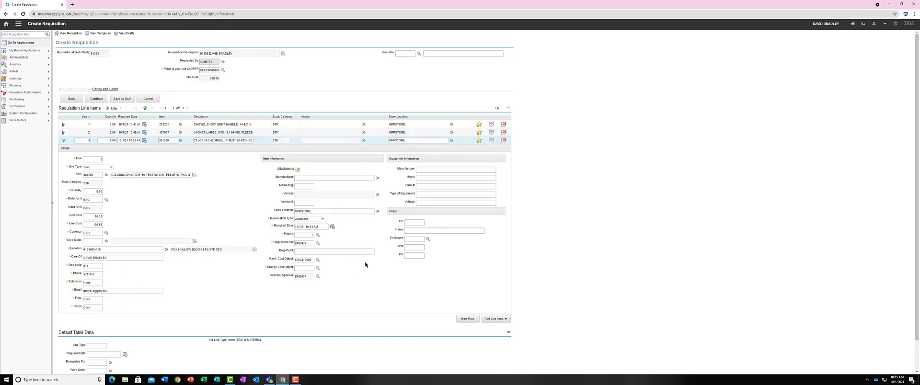
pyautogui.click(331, 251)
# Copy the charge cost object from the jacket line and paste it into the calcium chloride line's Charge Cost Object.
pyautogui.click(305, 269)
pyautogui.click(63, 132)
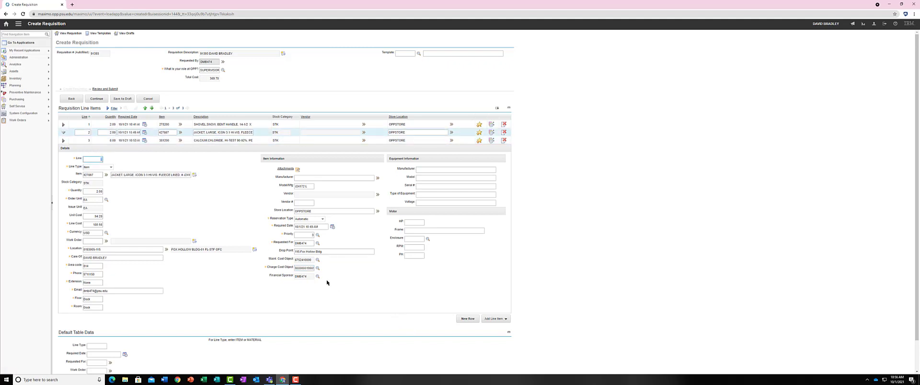
pyautogui.click(303, 267)
pyautogui.click(63, 141)
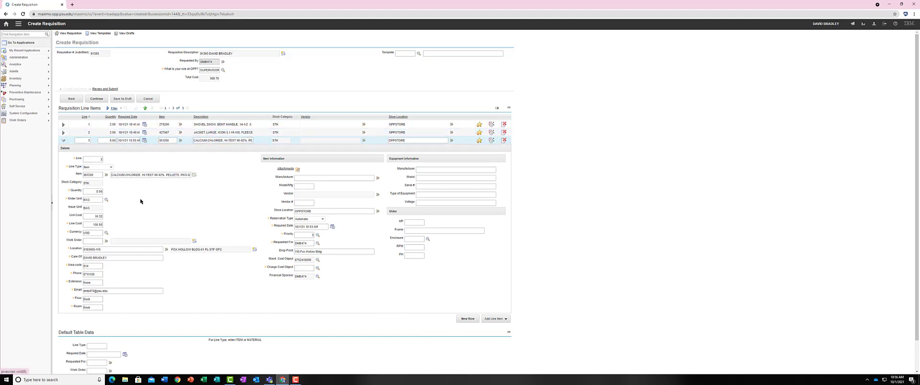
pyautogui.click(296, 268)
pyautogui.hotkey('ctrl', 'v')
pyautogui.click(362, 295)
pyautogui.scroll(-1, 361, 284)
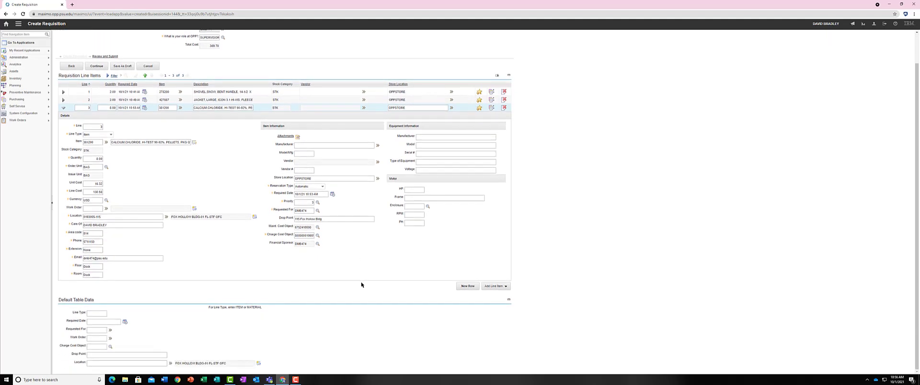
pyautogui.scroll(1, 361, 284)
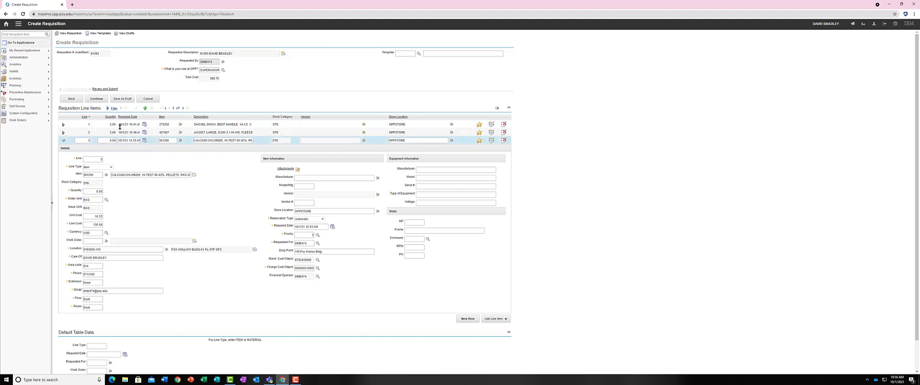
# Continue to the requisition's review and submit page, check the line costs, and highlight the requisition number.
pyautogui.click(96, 99)
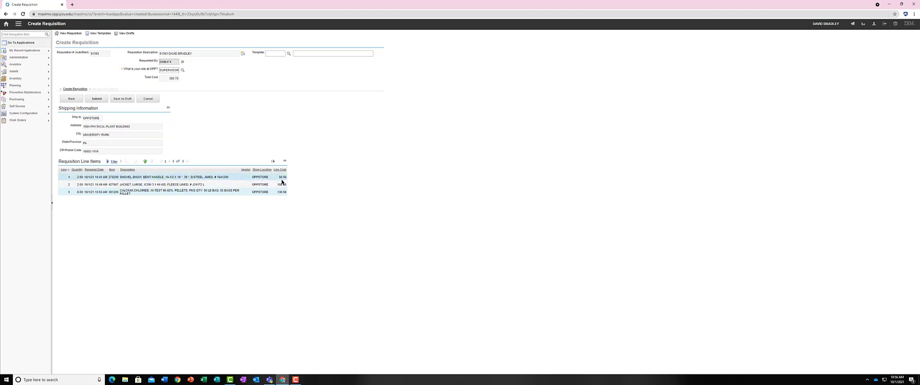
pyautogui.click(282, 191)
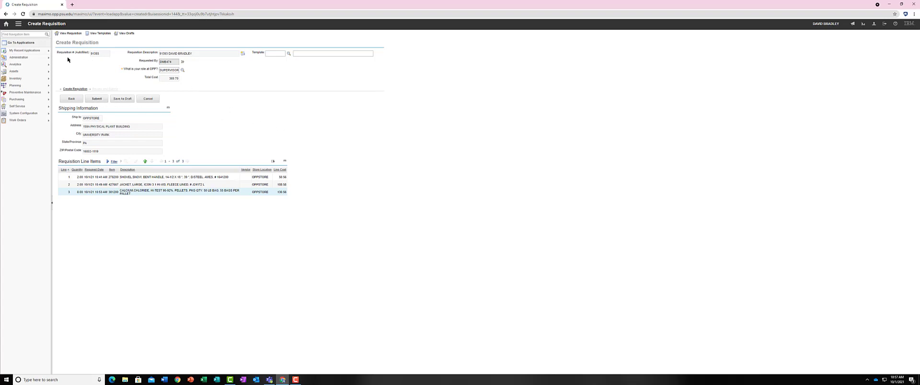
pyautogui.doubleClick(97, 53)
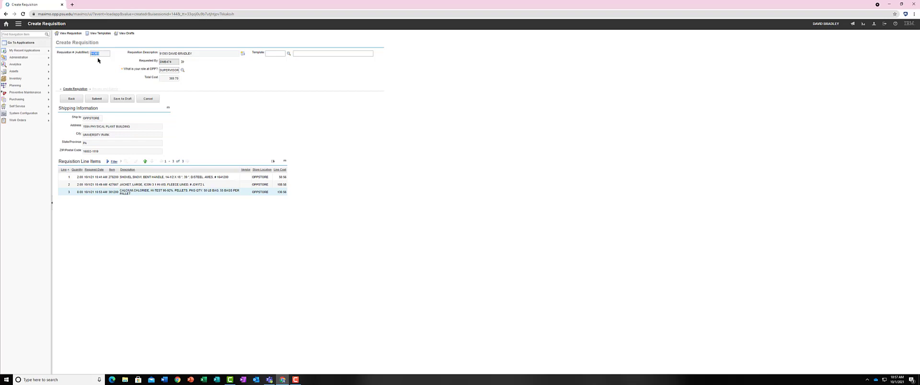